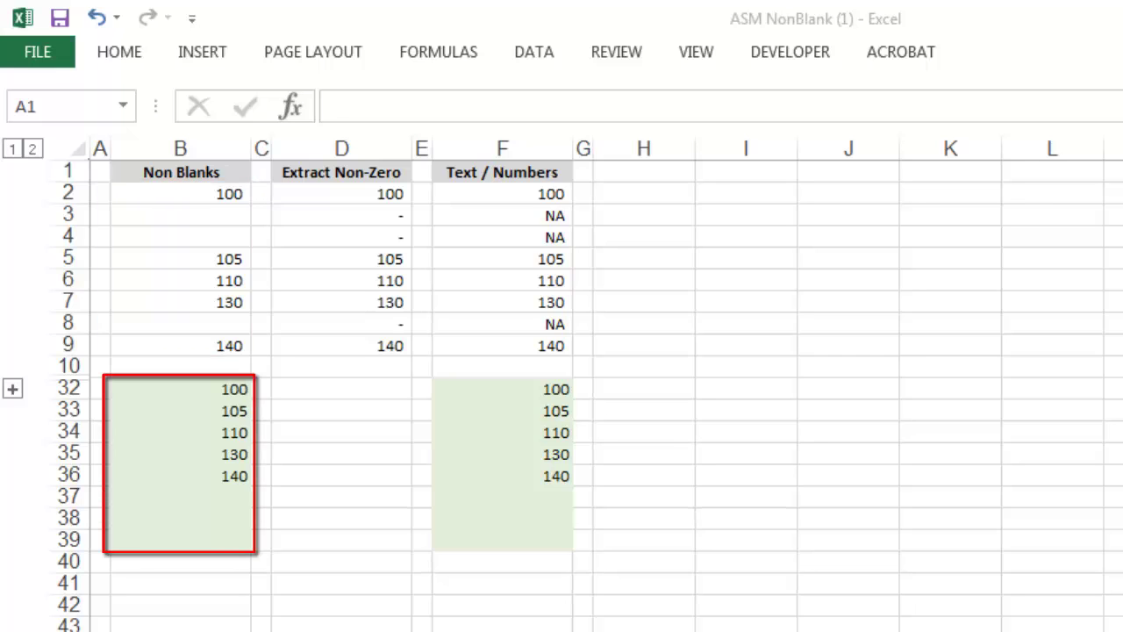
Review the non-blank extraction formula in B32 and expand the collapsed row group above it.
left_click(180, 389)
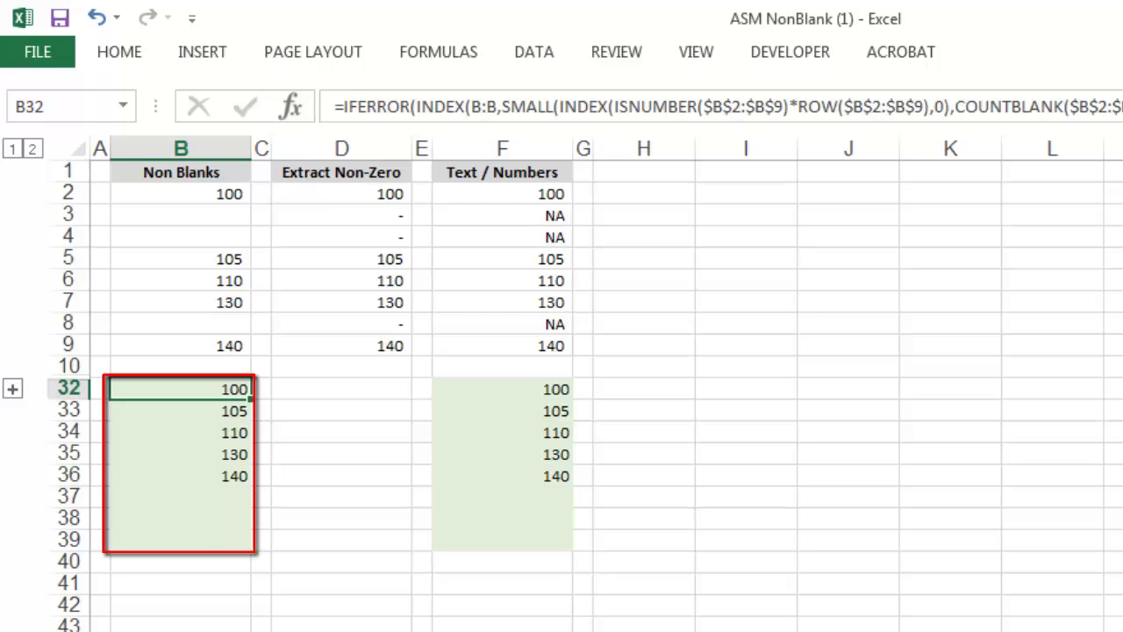
key("F2")
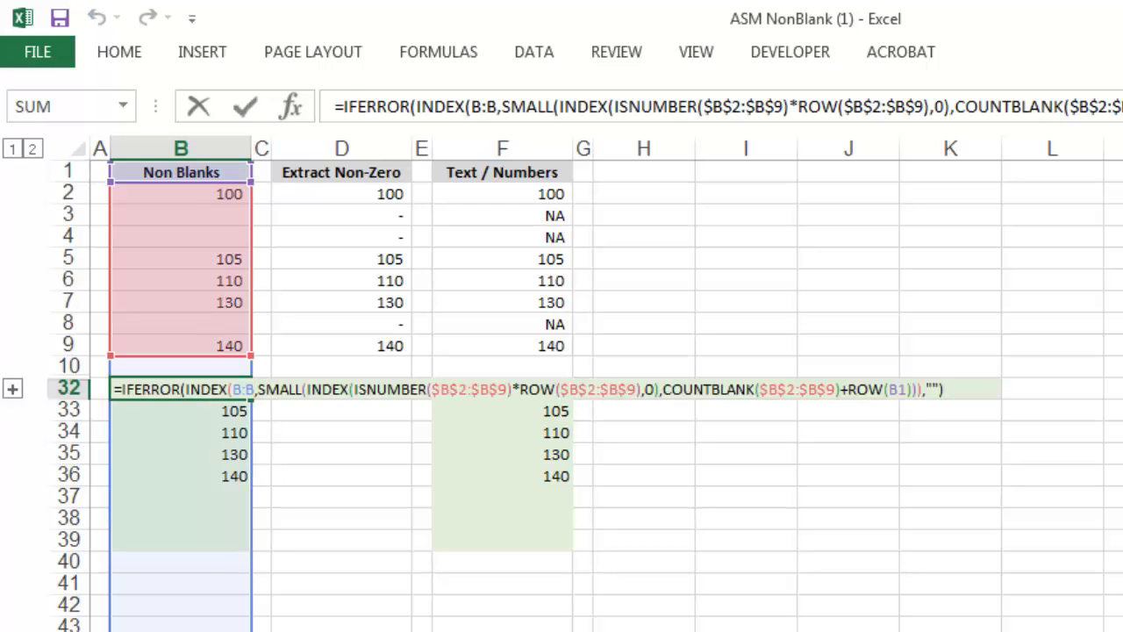
key("Escape")
left_click(12, 388)
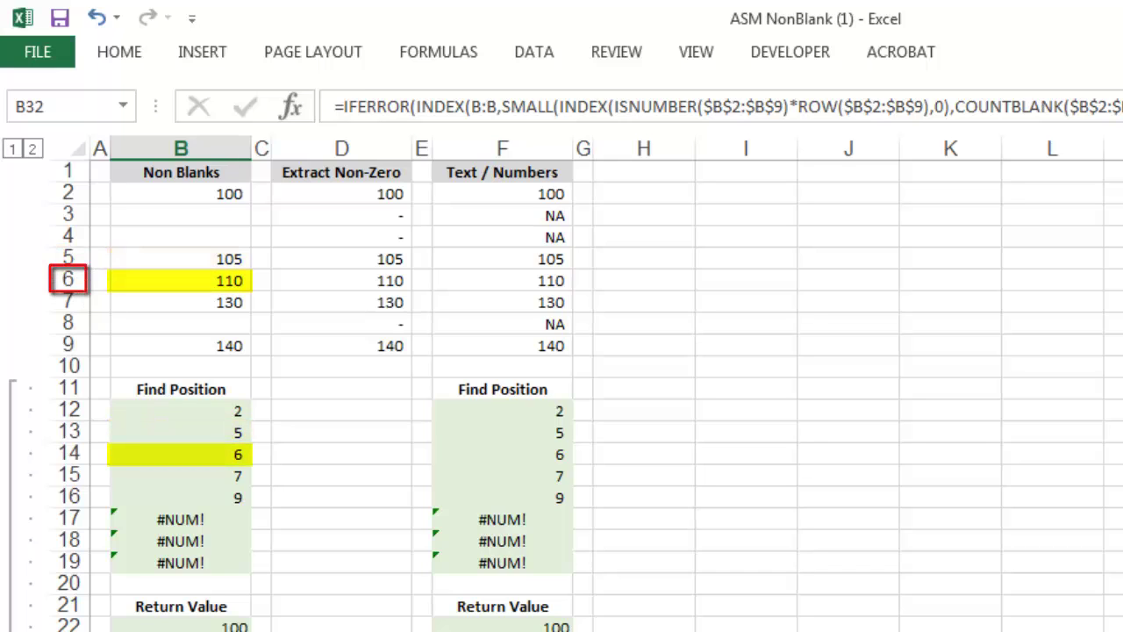
Examine the SMALL function and its array argument in the Find Position formula in B12.
left_click(180, 409)
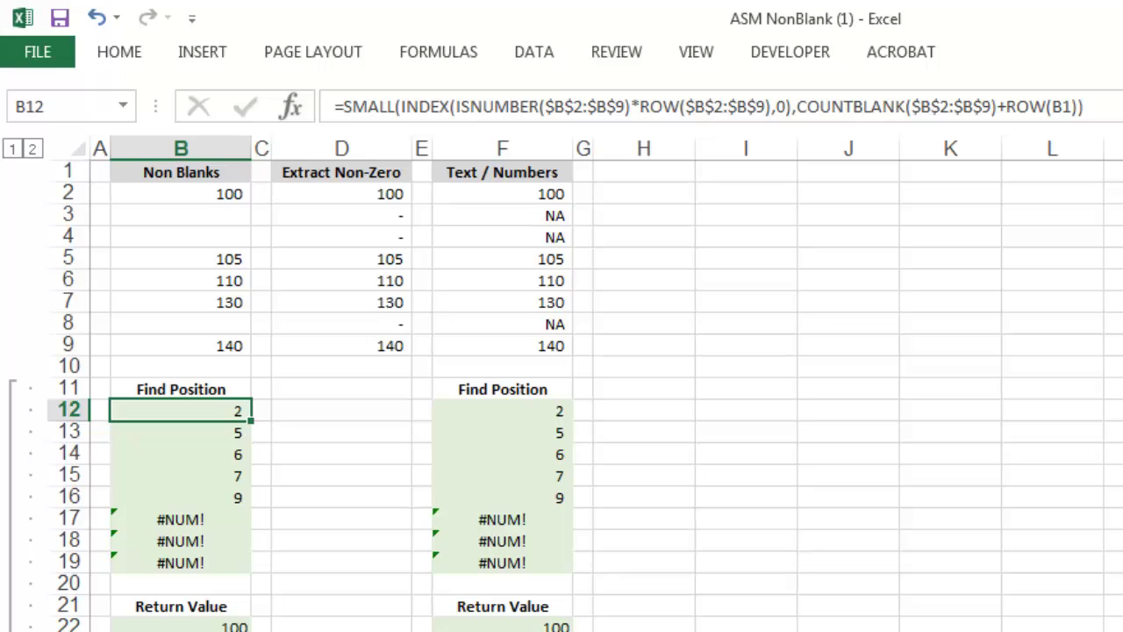
key("F2")
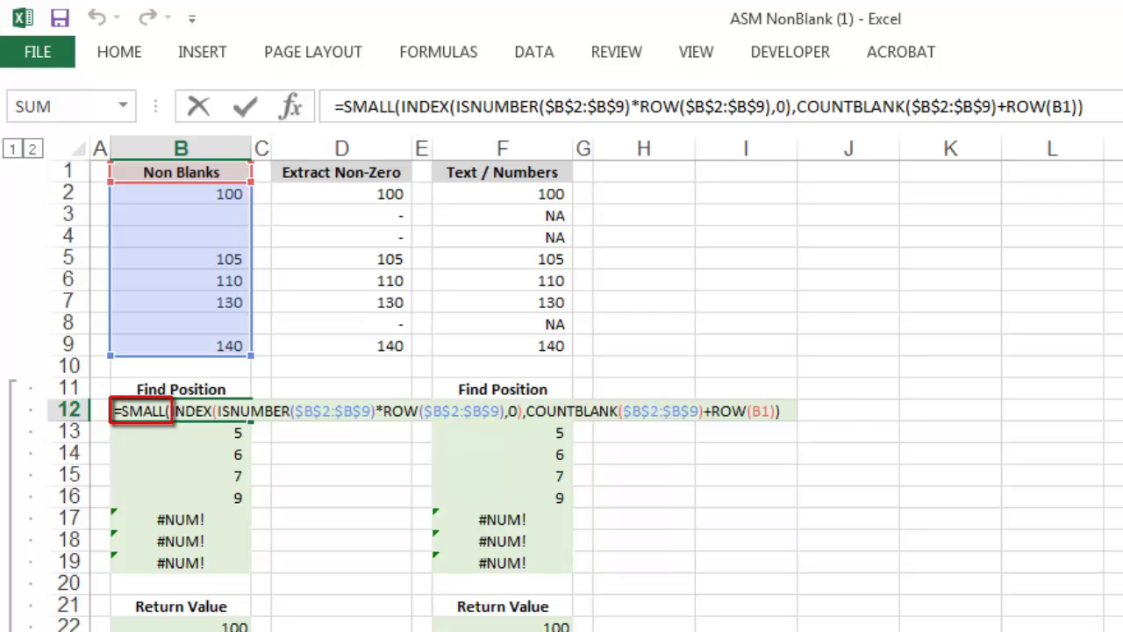
key("ctrl+Left")
key("ctrl+Left")
key("ctrl+Left")
key("ctrl+Left")
key("ctrl+Left")
key("ctrl+Left")
key("ctrl+Left")
key("ctrl+Left")
key("ctrl+Left")
key("ctrl+Left")
key("ctrl+Left")
key("ctrl+Left")
key("ctrl+Left")
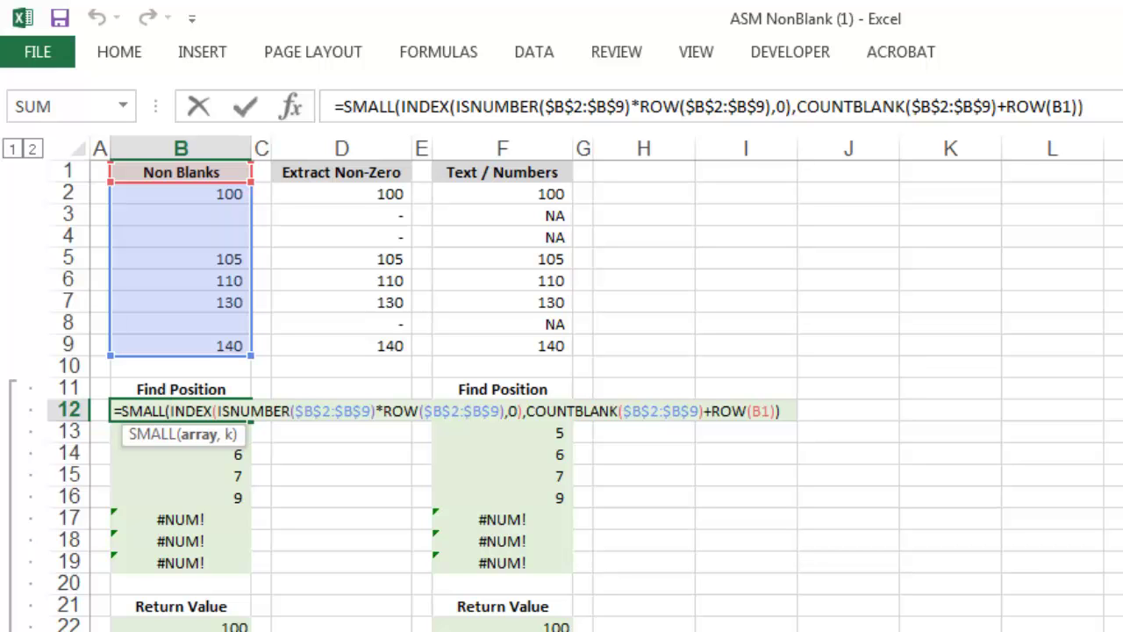
key("Escape")
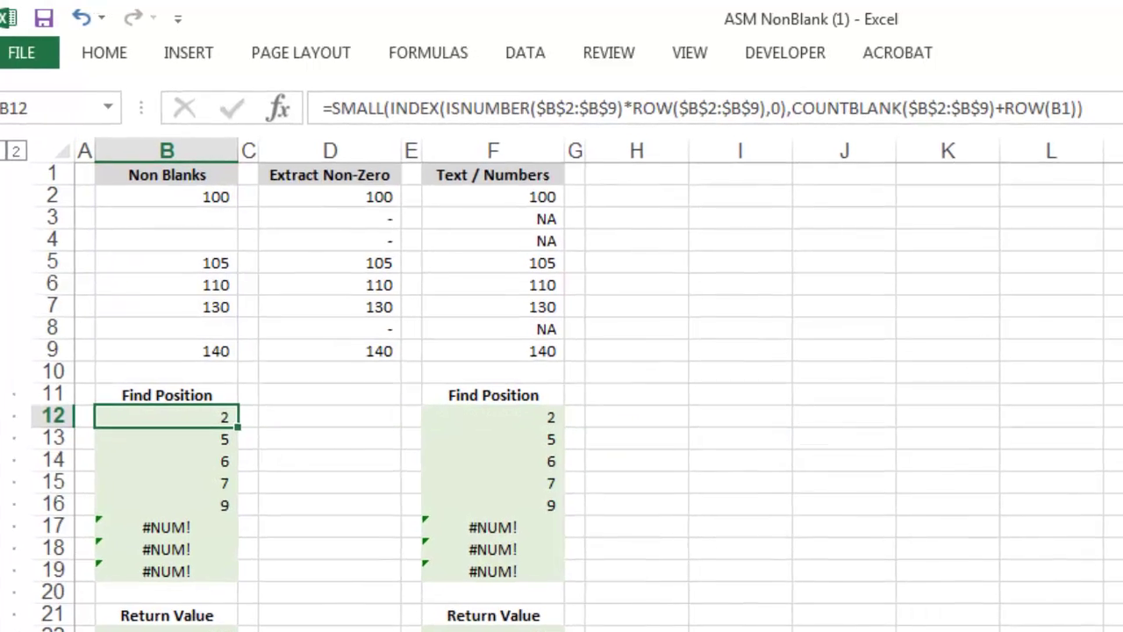
Enter the test formula =SMALL(I1:I11,3) in cell I12.
key("Right")
key("Right")
key("Right")
key("Right")
key("Right")
key("Right")
key("Right")
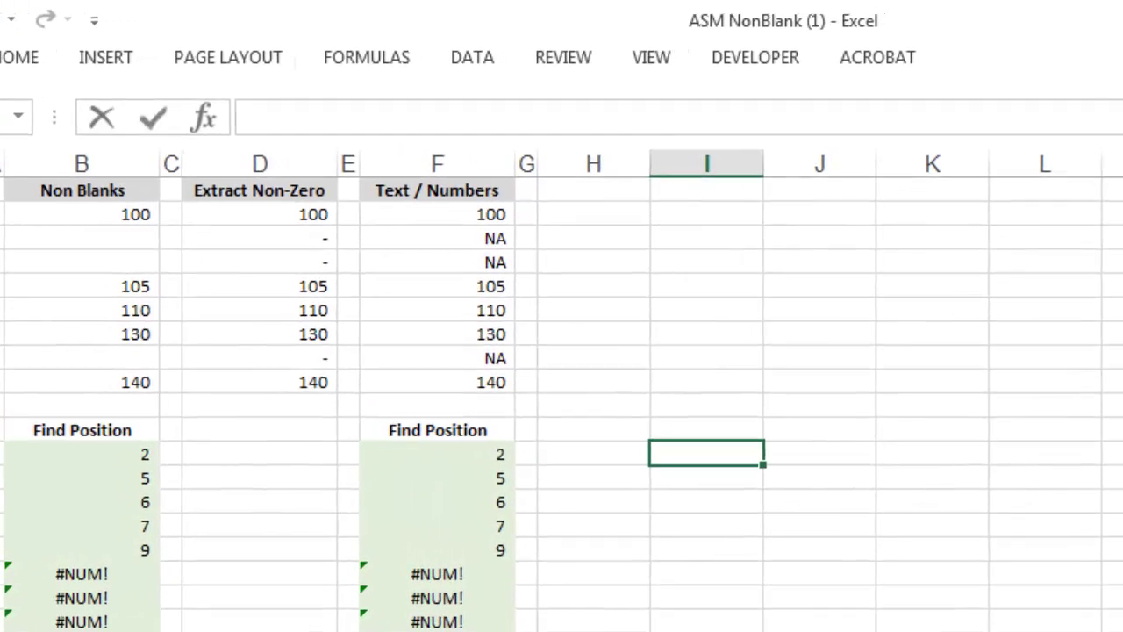
type("=small(")
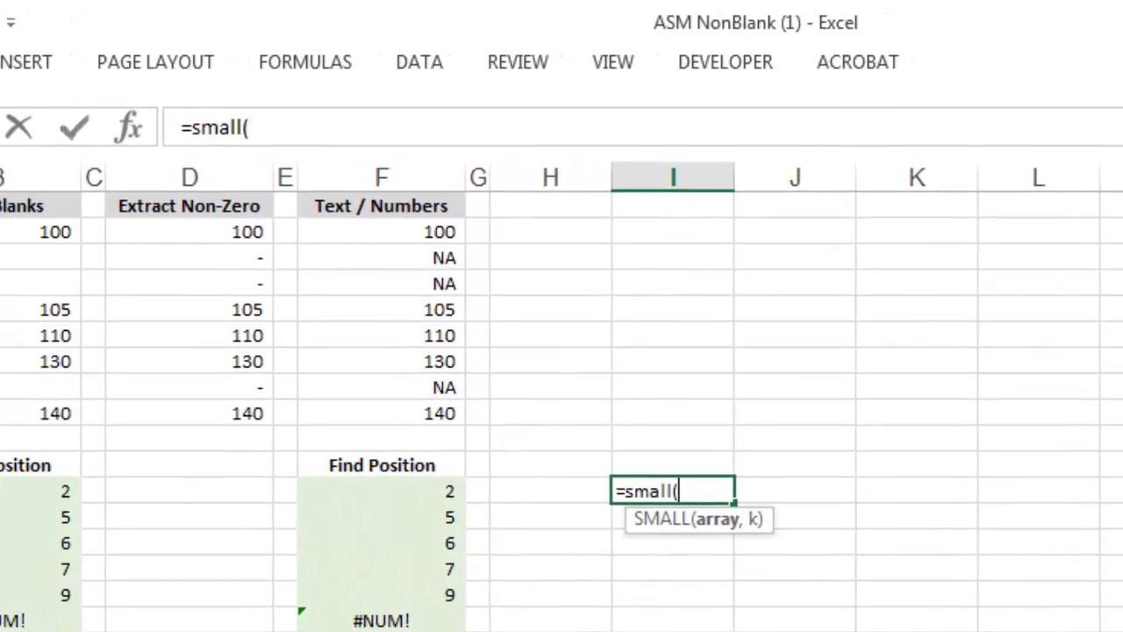
key("Up")
key("ctrl+shift+Up")
type(",")
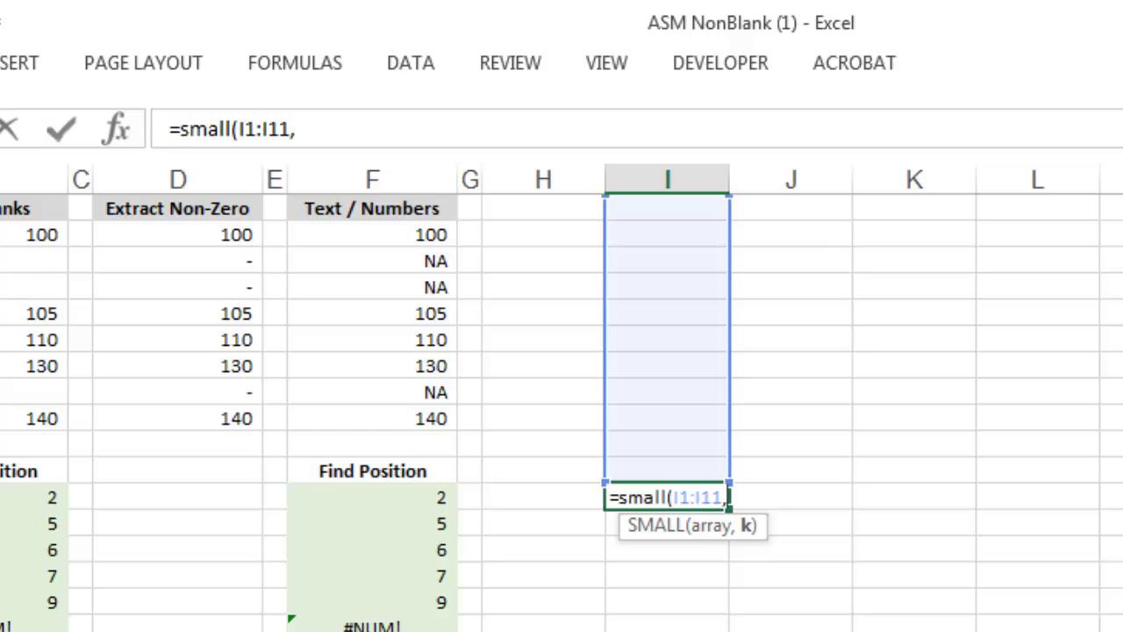
type("3)")
key("ctrl+Return")
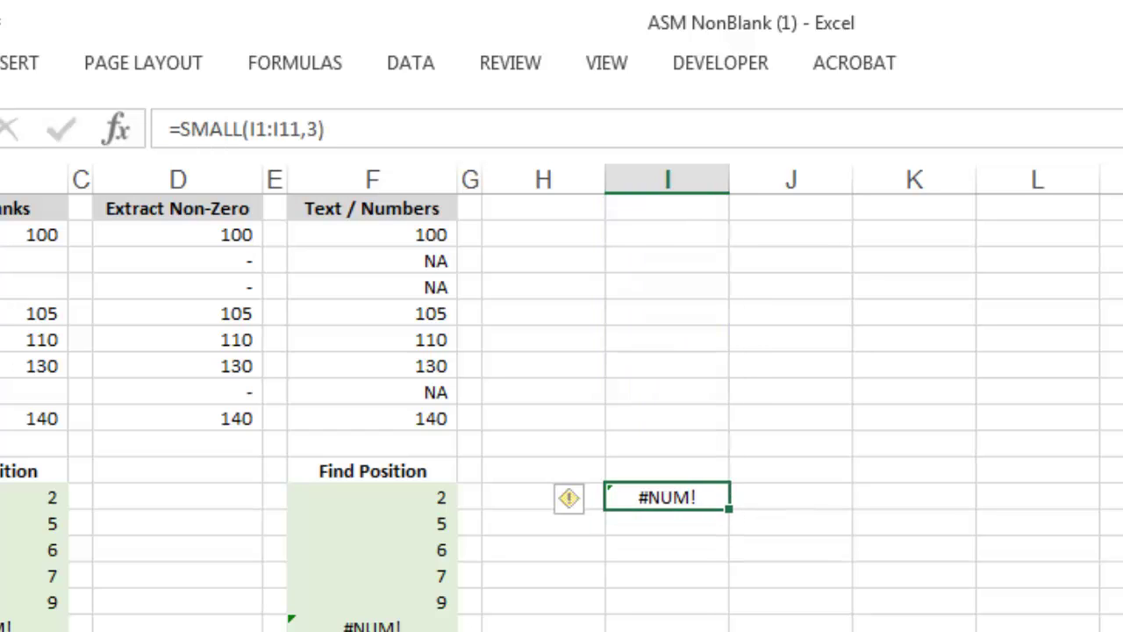
Fill cells I1 to I5 with the sample values 101, 102, 103, 104 and 100.
key("ctrl+Up")
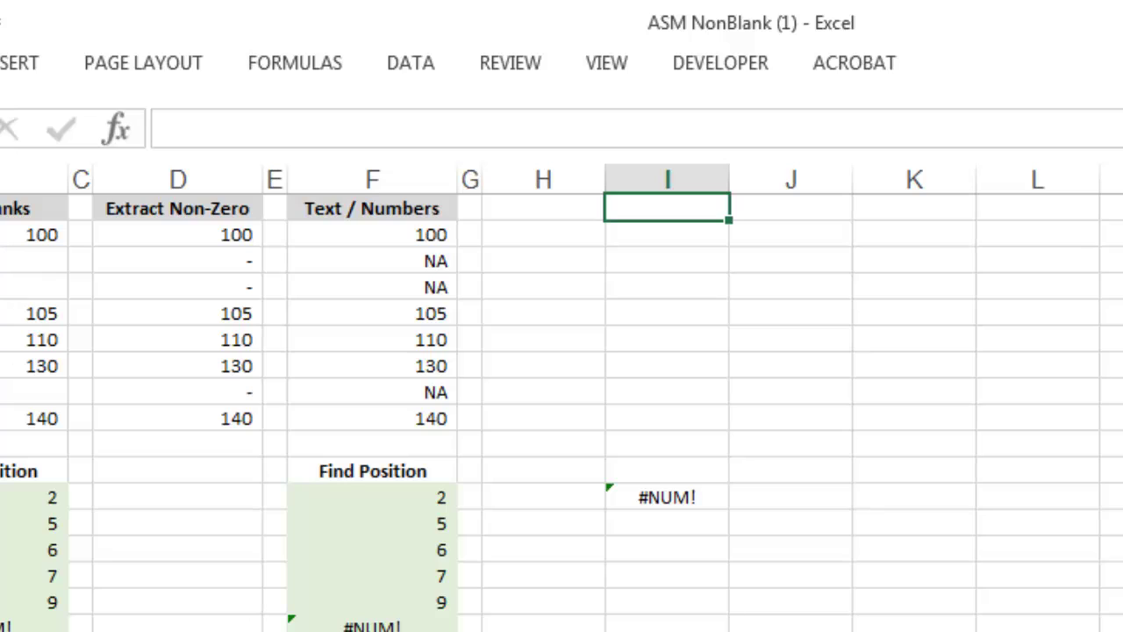
type("101")
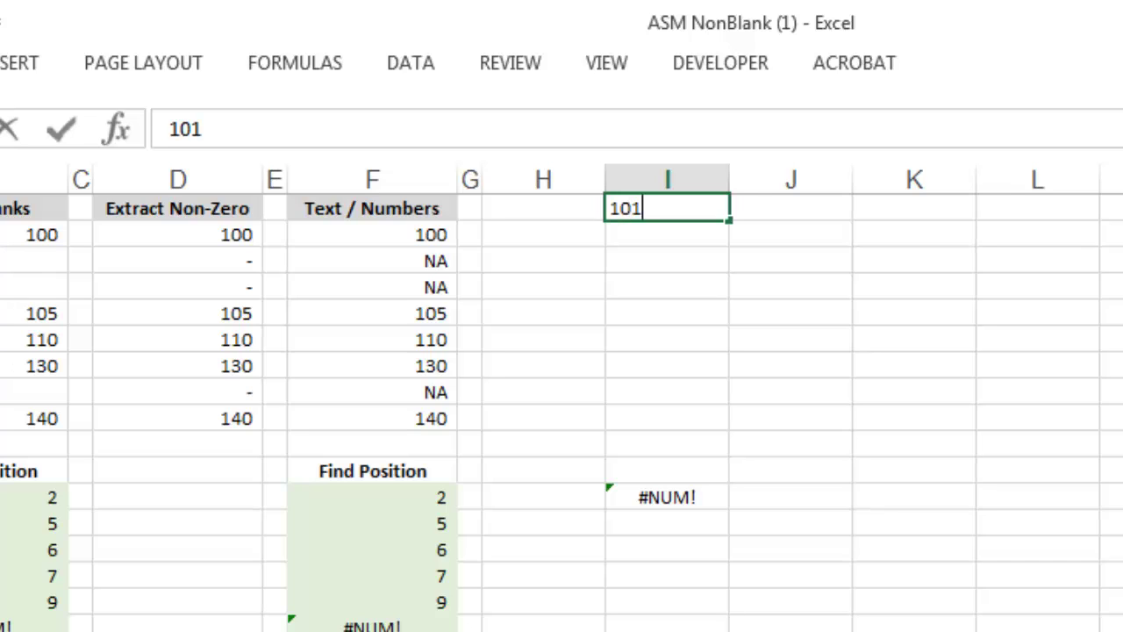
key("Return")
type("102")
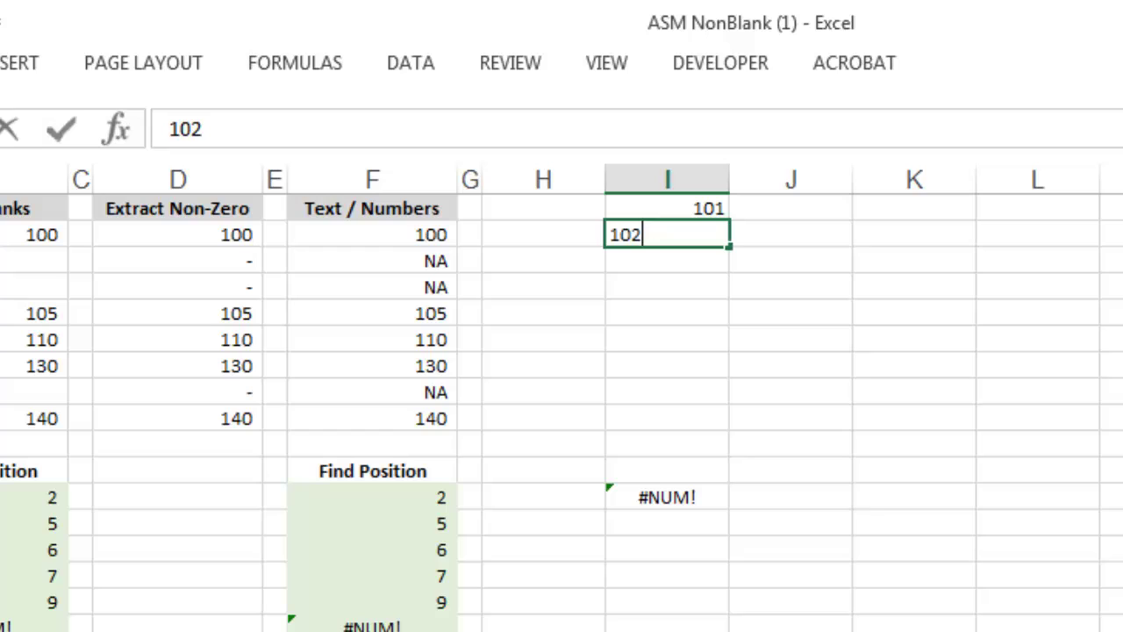
key("Return")
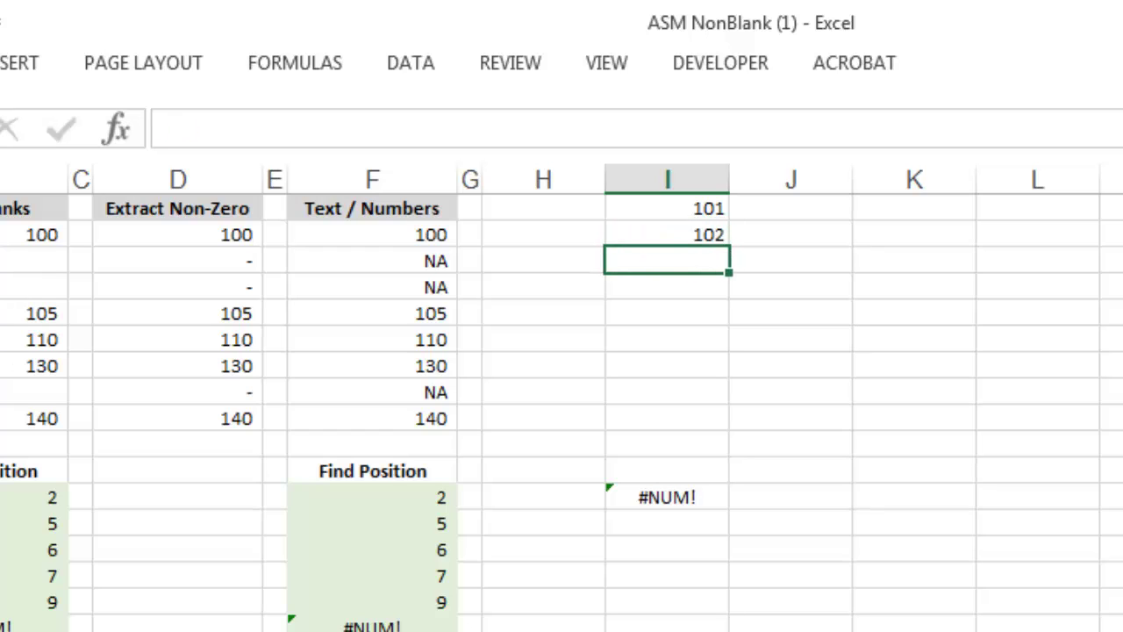
type("103")
key("Return")
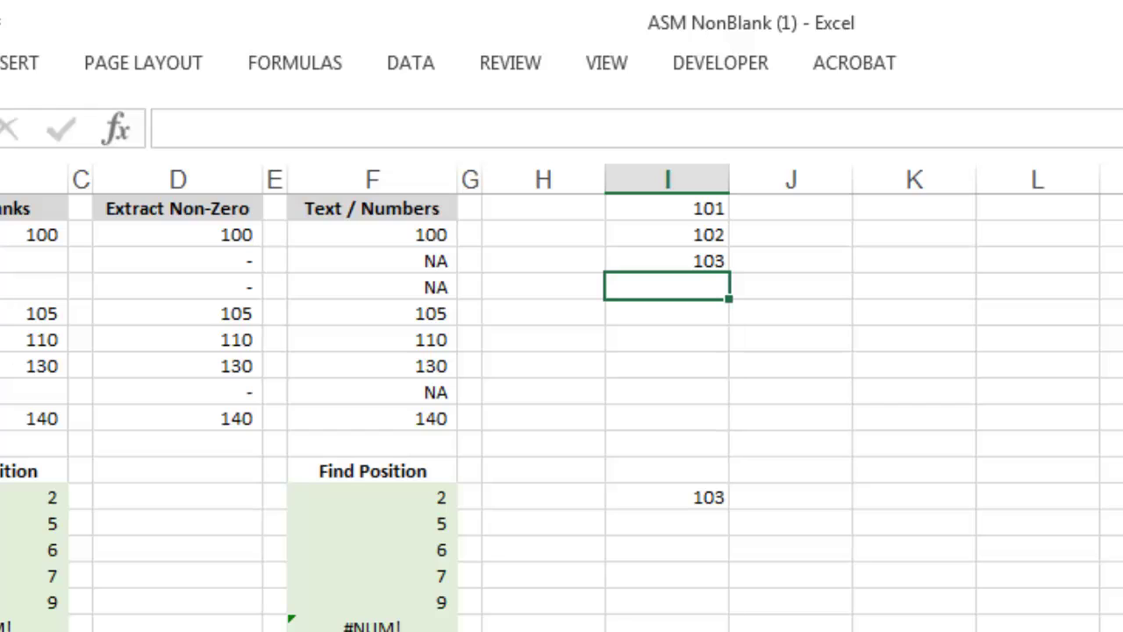
type("104")
key("Return")
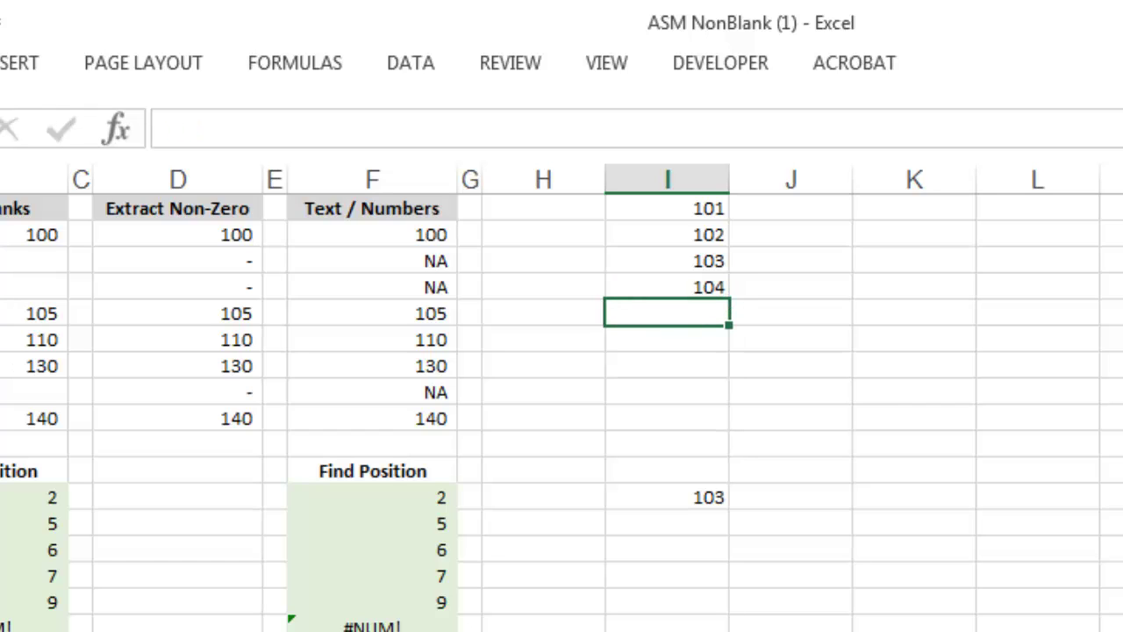
type("100")
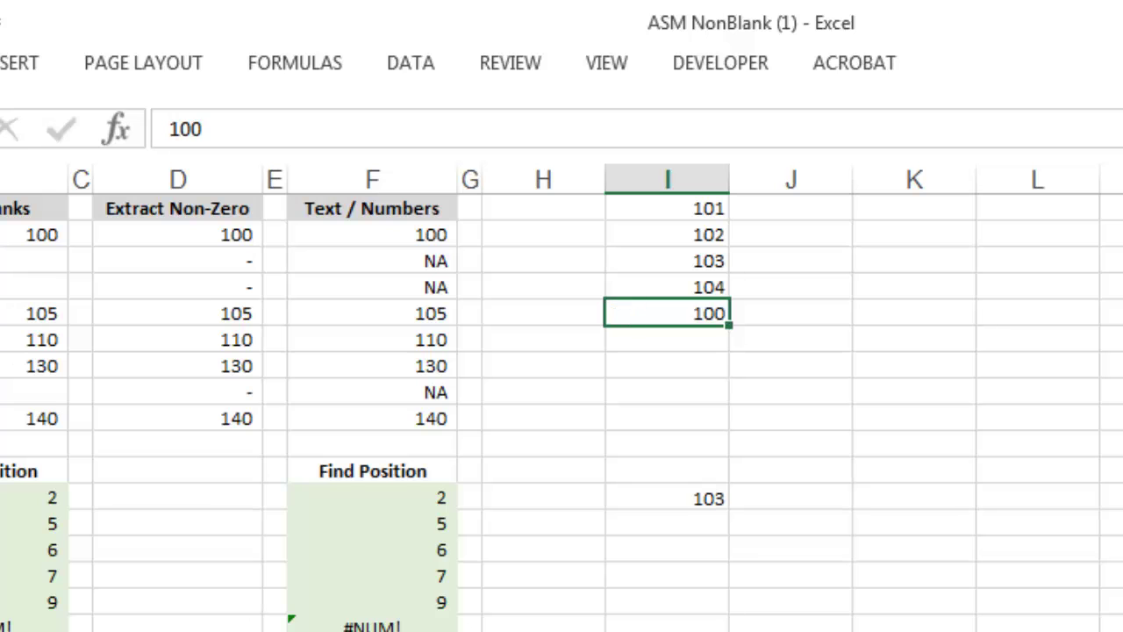
key("Return")
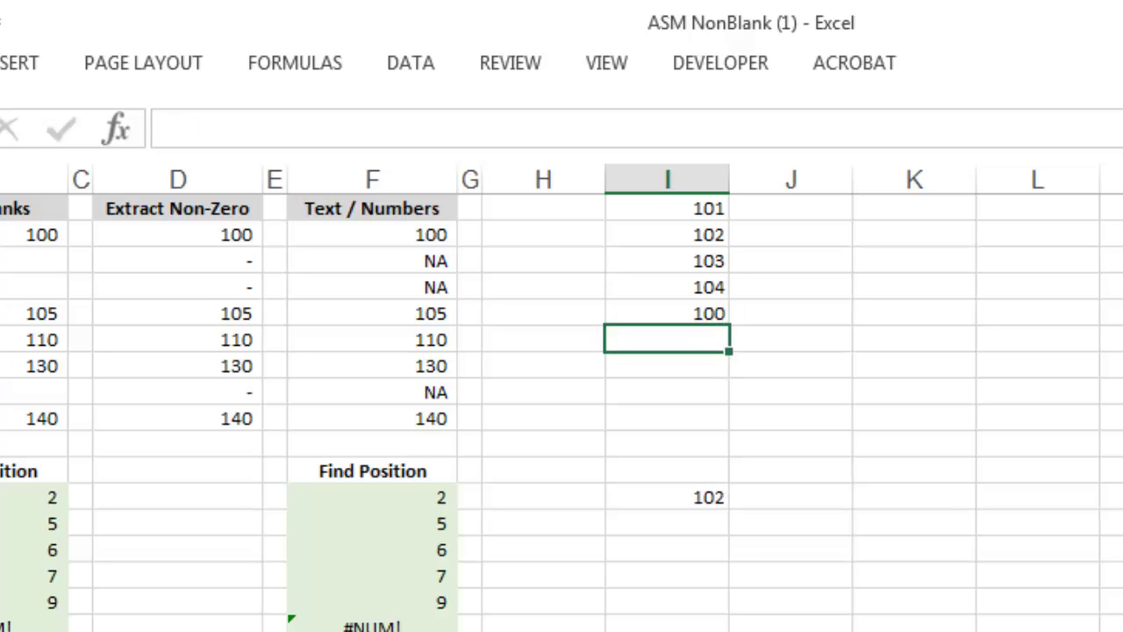
Clear the sample values in I1:I5 and the SMALL test formula in I12.
key("Up")
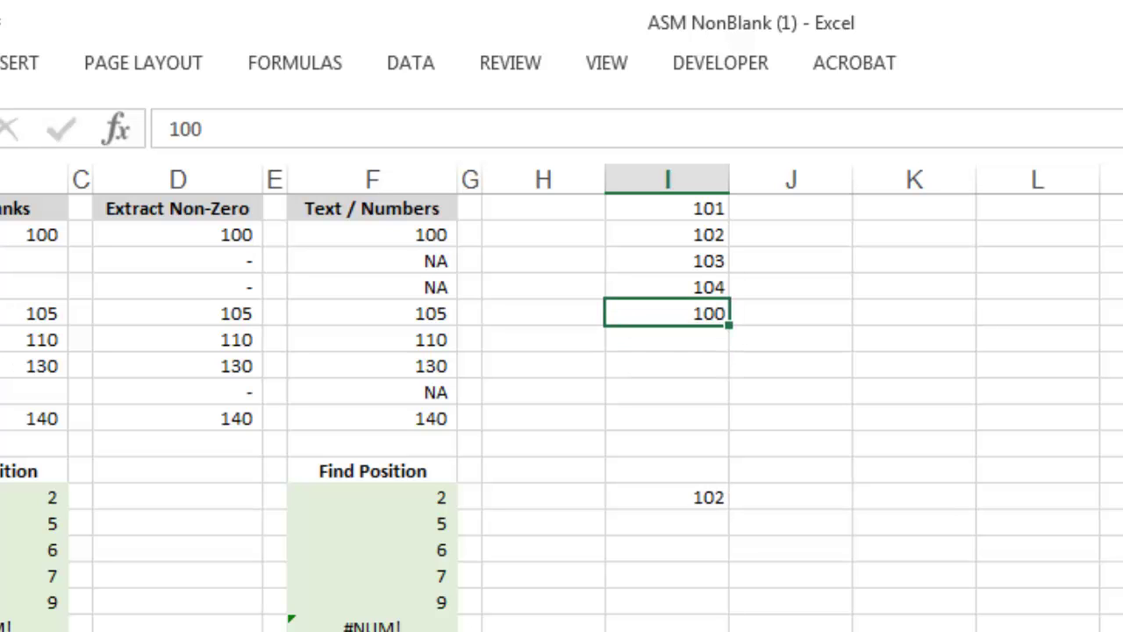
key("ctrl+shift+Up")
key("Delete")
key("ctrl+Down")
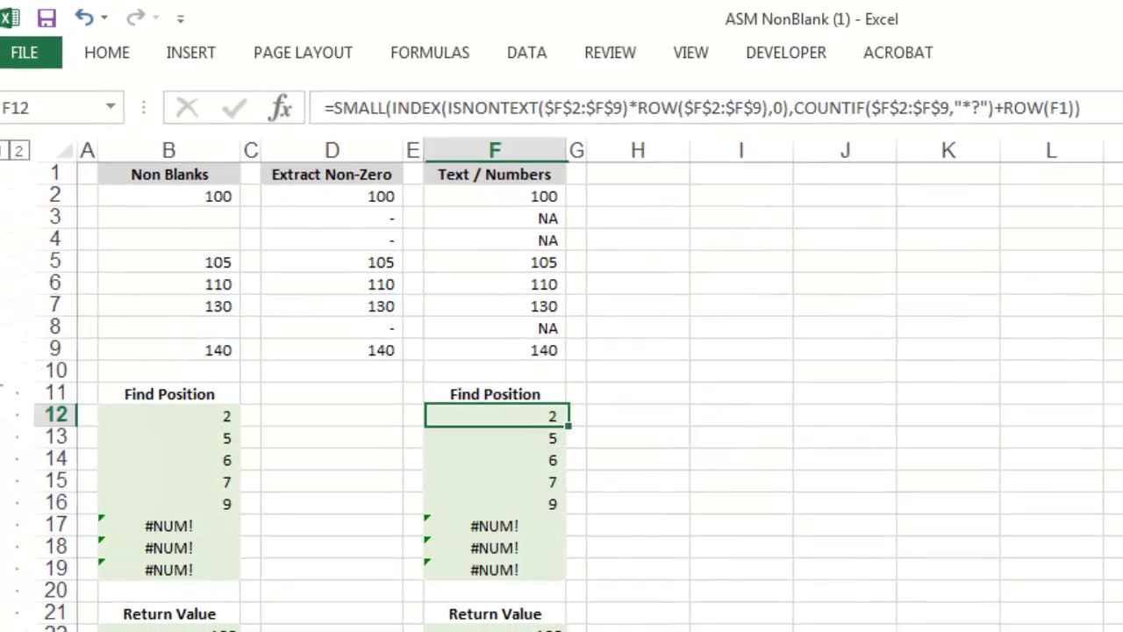
Examine the INDEX, ISNUMBER and ROW parts of B12's formula up to the k argument of SMALL.
left_click(110, 441)
key("F2")
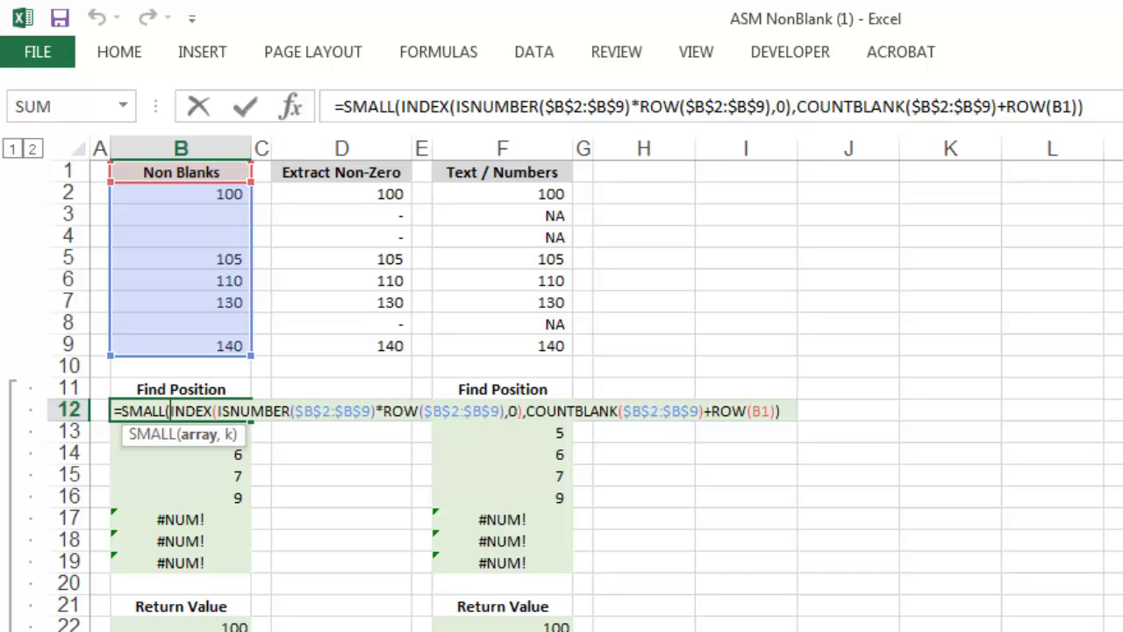
key("ctrl+Right")
key("ctrl+Left")
key("ctrl+Right")
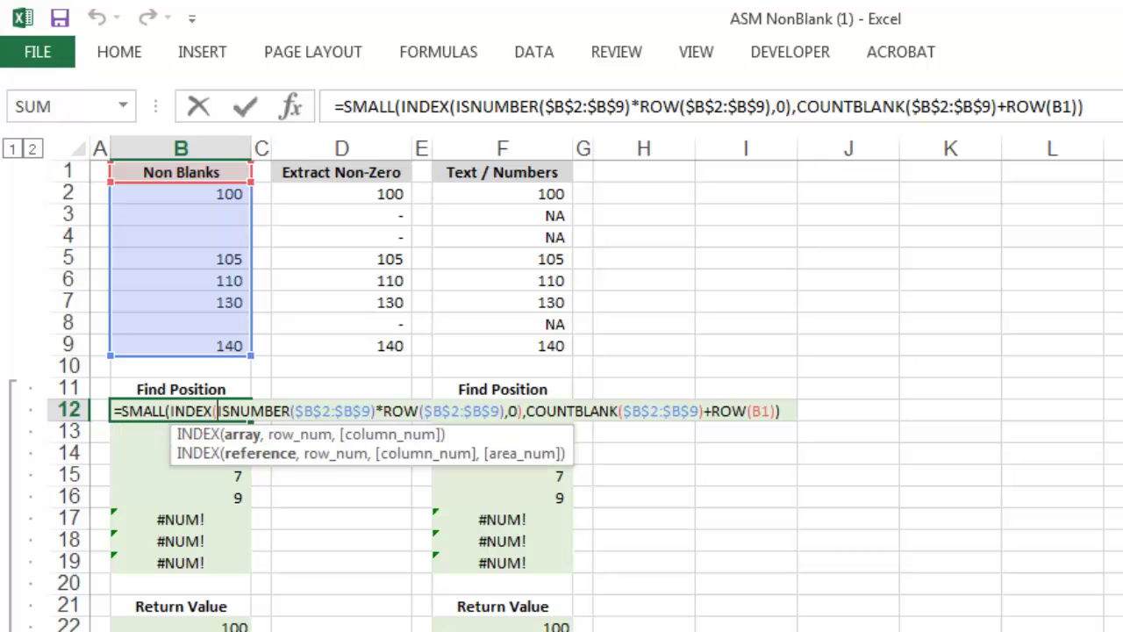
key("ctrl+Right")
left_click(378, 411)
left_click(420, 411)
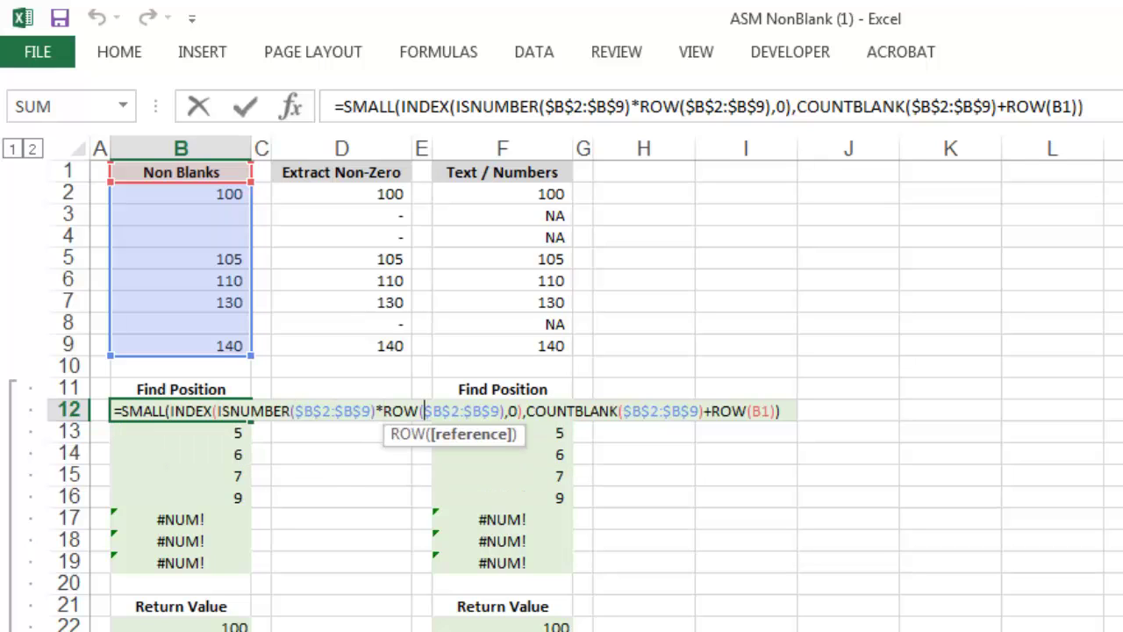
left_click(464, 411)
key("ctrl+Right")
key("ctrl+Right")
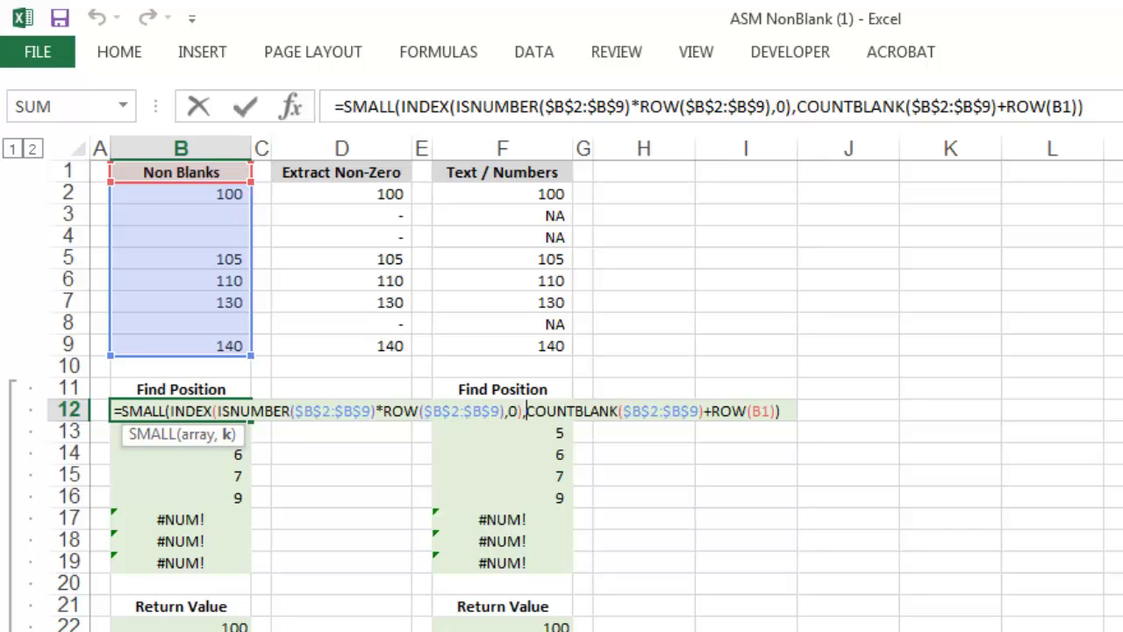
Evaluate COUNTBLANK($B$2:$B$9) and ROW(B1) in place inside B12's formula, and discard the edit.
left_click_drag(526, 410, 704, 410)
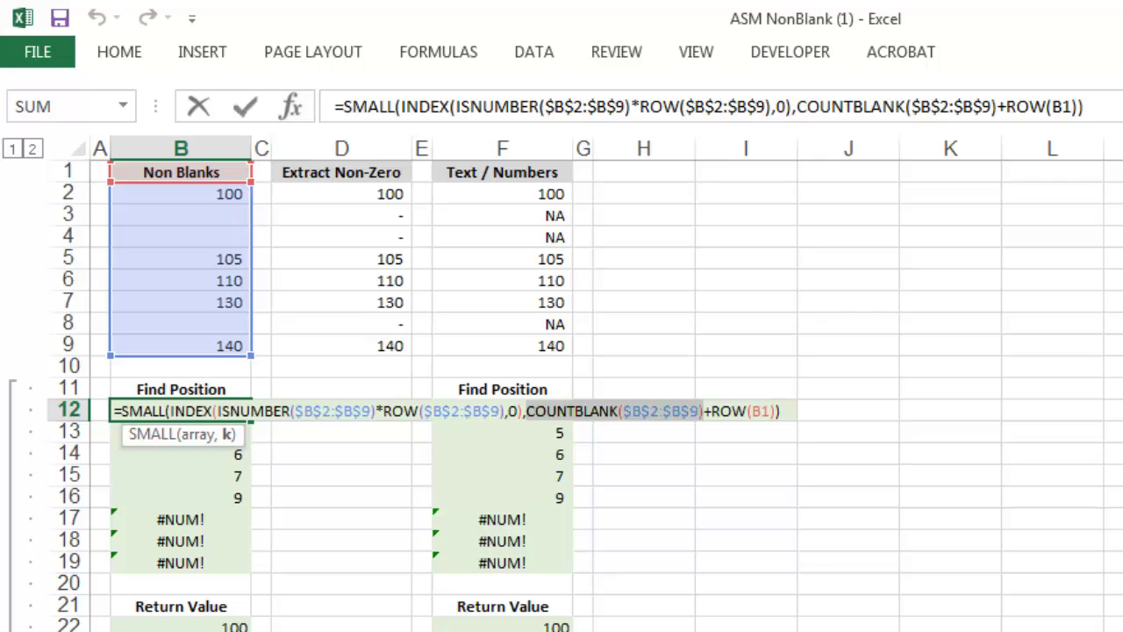
key("F9")
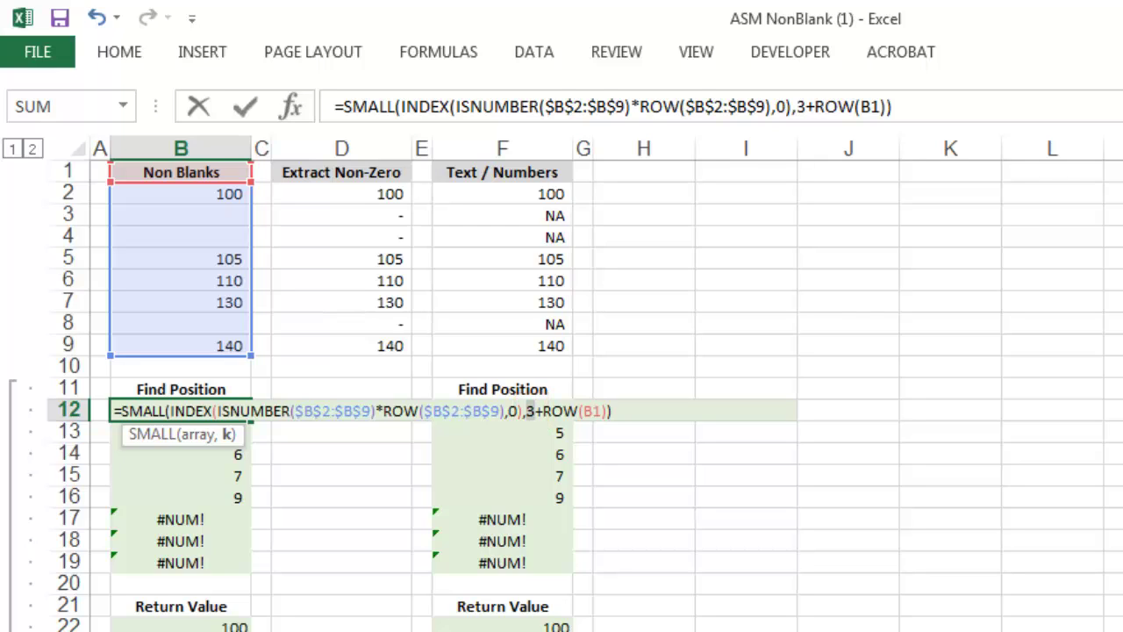
key("Right")
key("shift+Right")
key("shift+Right")
key("shift+Right")
key("shift+Right")
key("shift+Right")
key("shift+Right")
key("shift+Right")
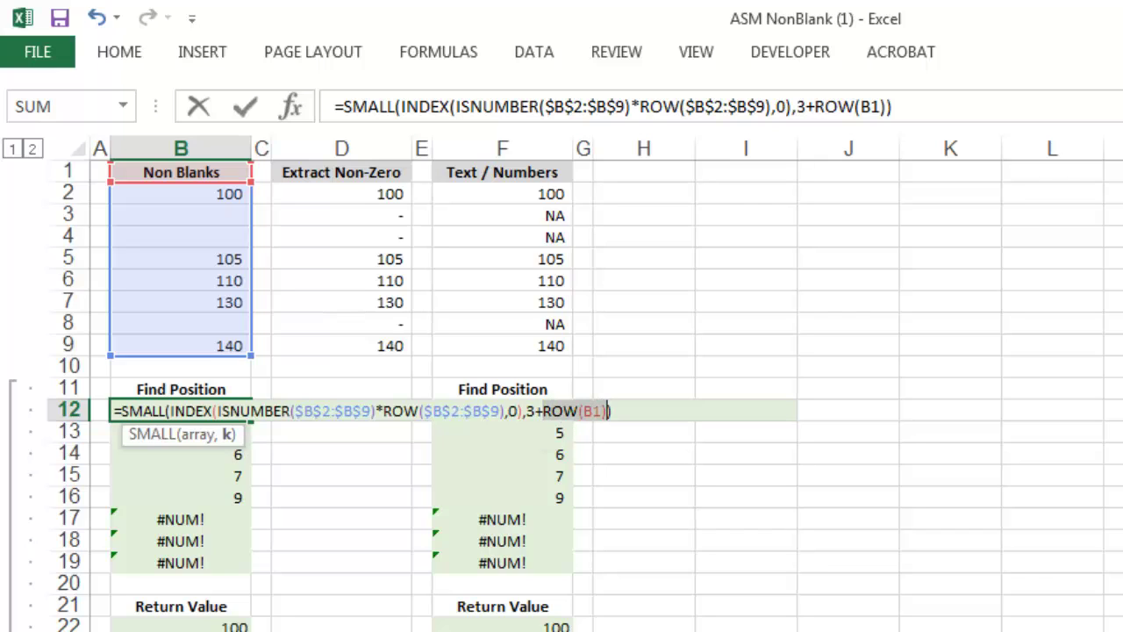
key("F9")
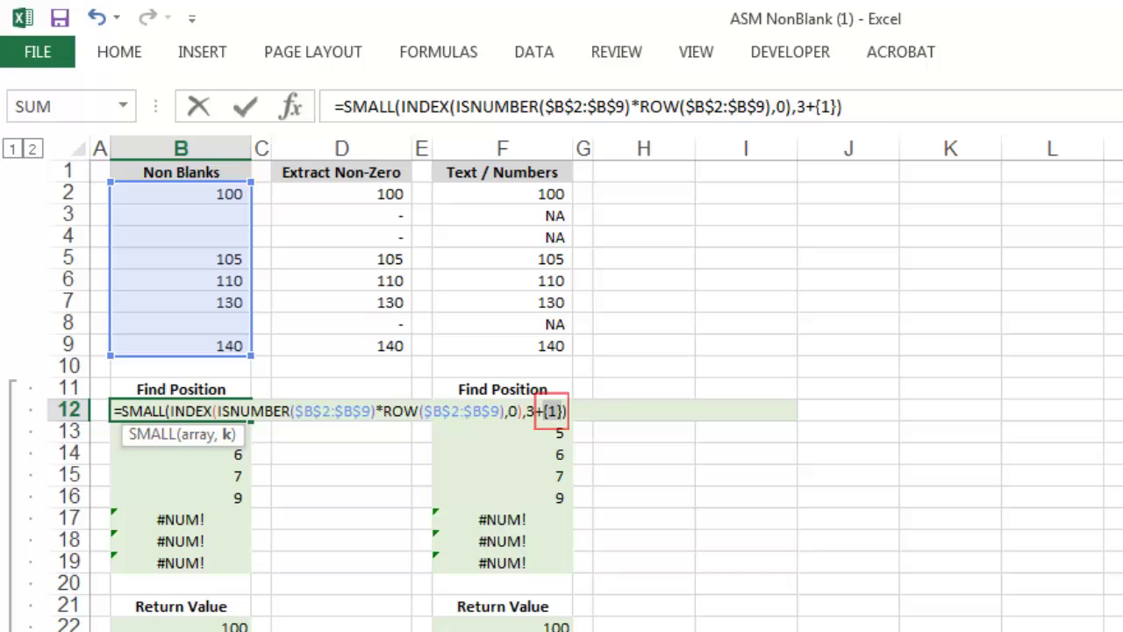
key("ctrl+z")
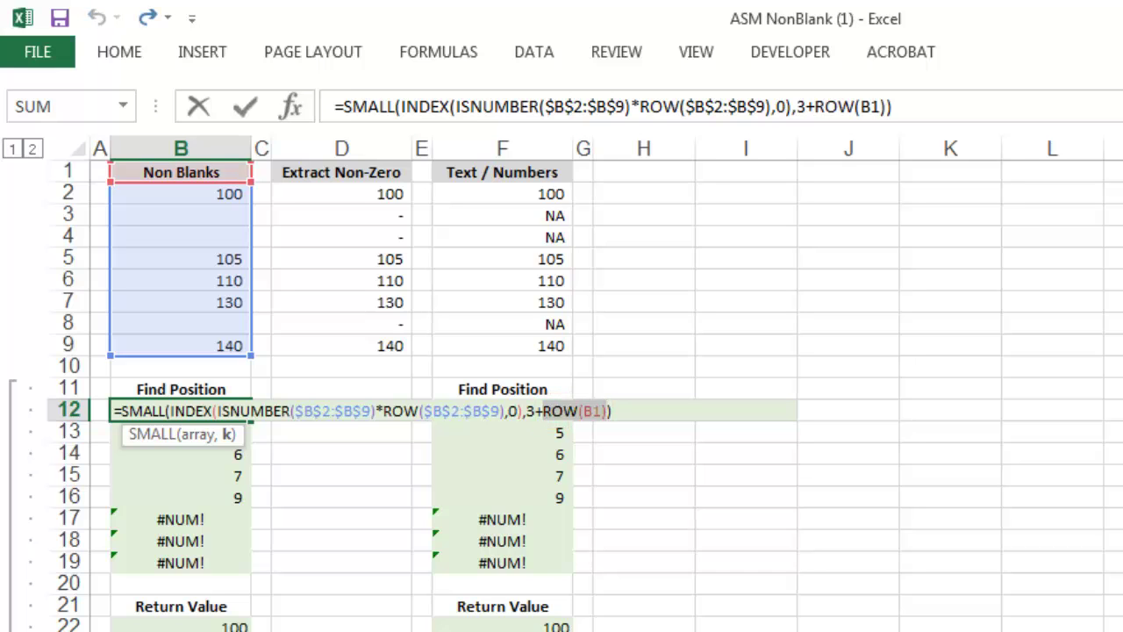
key("Escape")
Evaluate the ROW(B2) part in place inside the Find Position formula in B13.
key("Down")
key("F2")
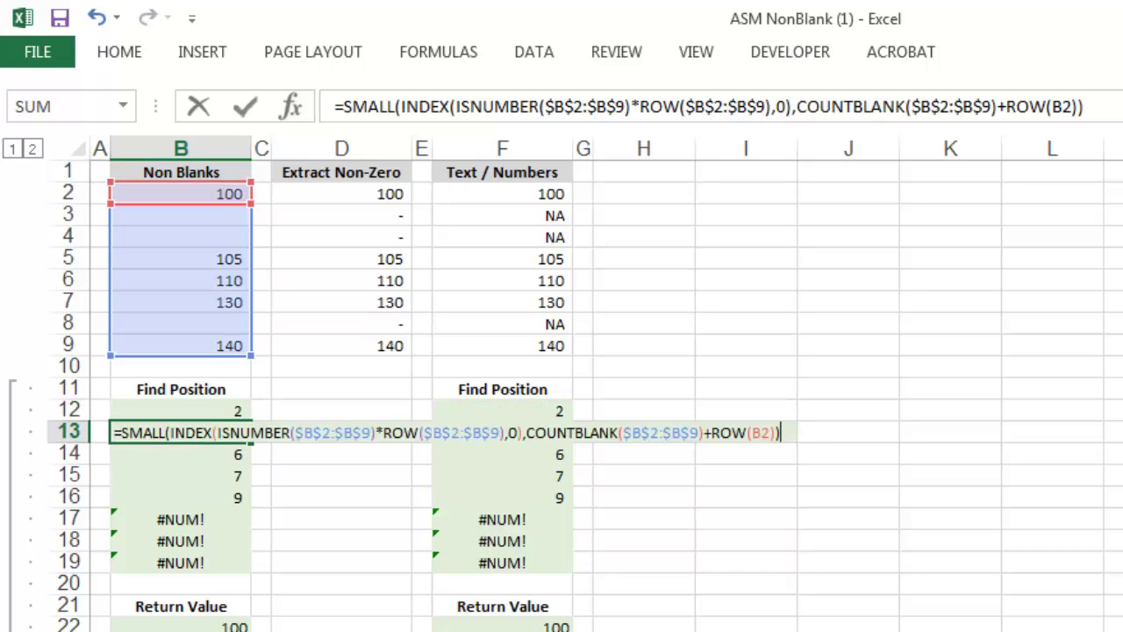
key("Left")
key("shift+Left")
key("shift+Left")
key("shift+Left")
key("shift+Left")
key("shift+Left")
key("shift+Left")
key("shift+Left")
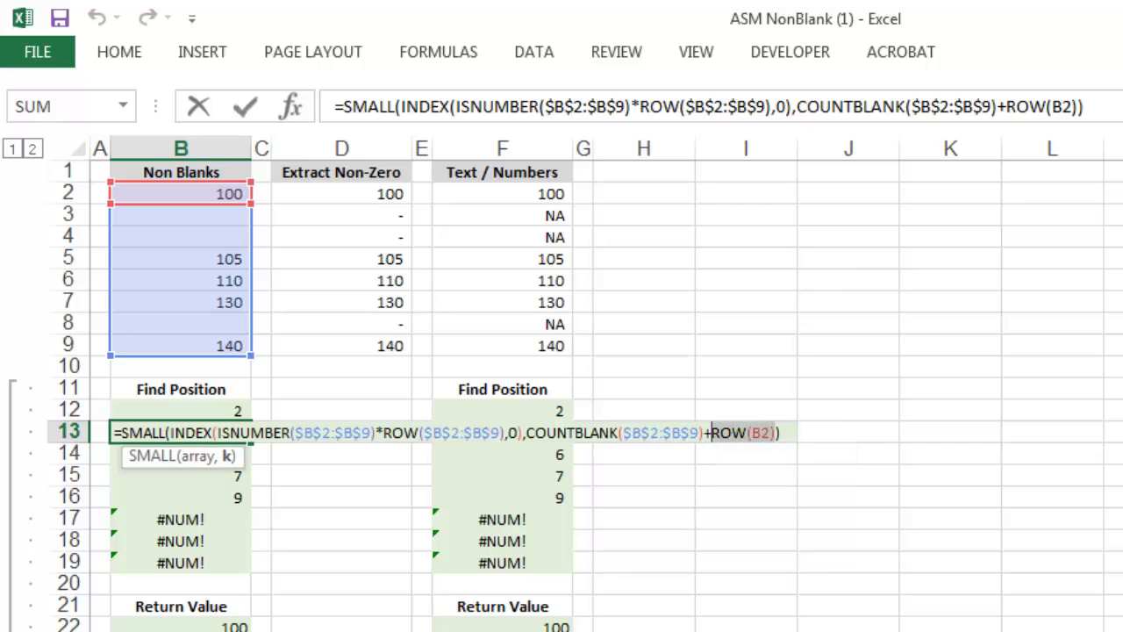
key("F9")
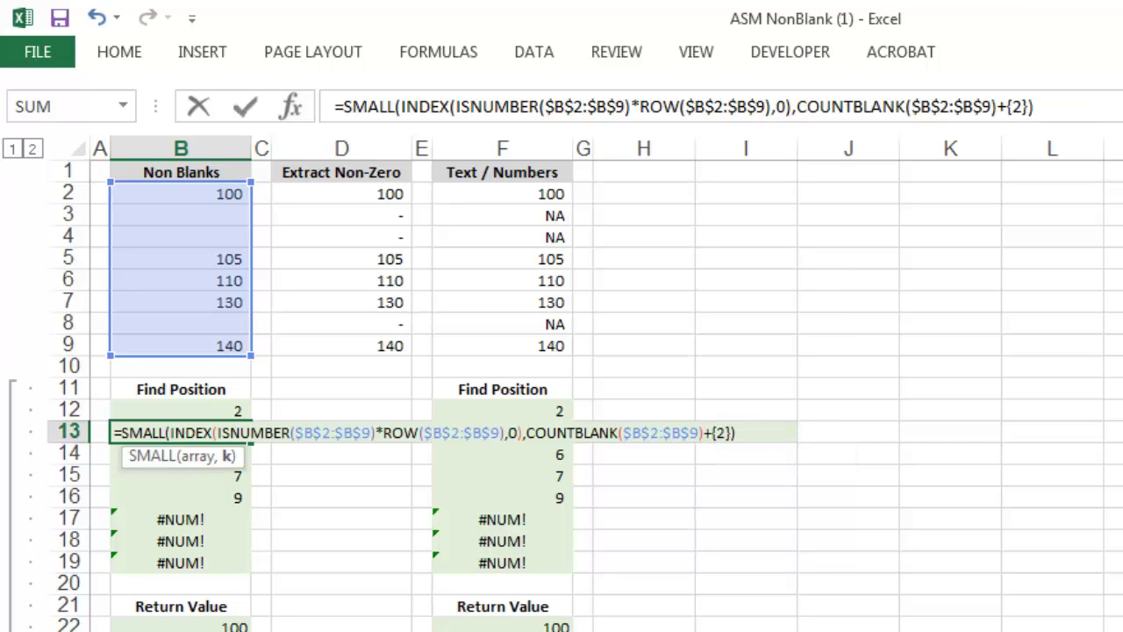
Evaluate the COUNTBLANK($B$2:$B$9) part in place inside B13's formula.
key("Left")
key("Left")
key("Left")
key("Left")
key("shift+Left")
key("shift+Left")
key("shift+Left")
key("shift+Left")
key("shift+Left")
key("shift+Left")
key("shift+Left")
key("shift+Left")
key("shift+Left")
key("shift+Left")
key("shift+Left")
key("shift+Left")
key("shift+Left")
key("shift+Left")
key("shift+Left")
key("shift+Left")
key("shift+Left")
key("shift+Left")
key("shift+Left")
key("shift+Left")
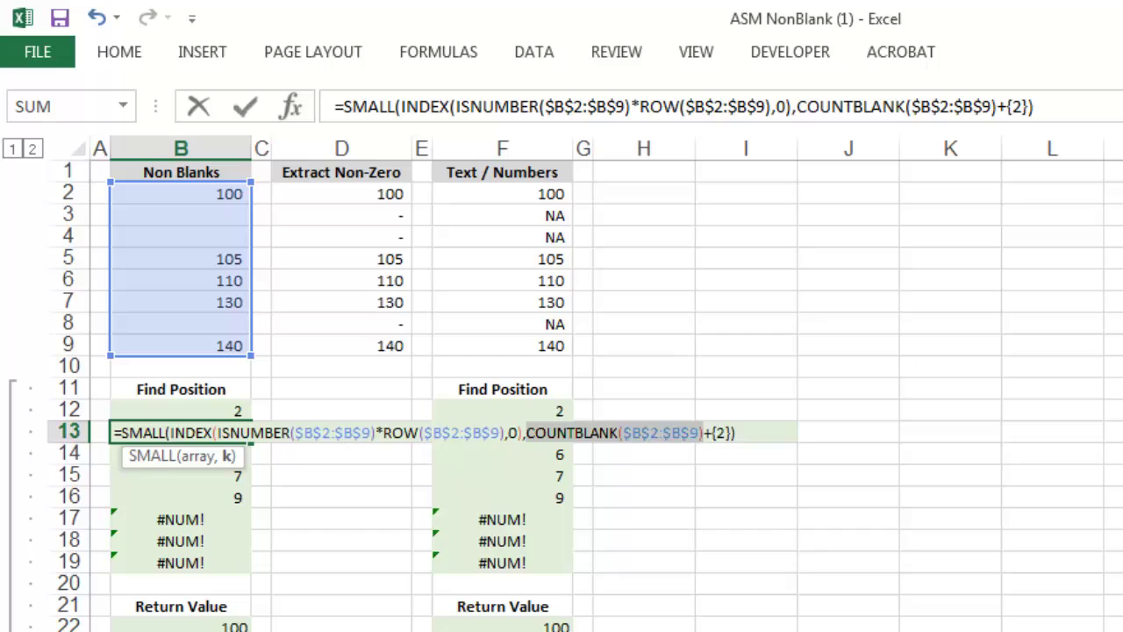
key("F9")
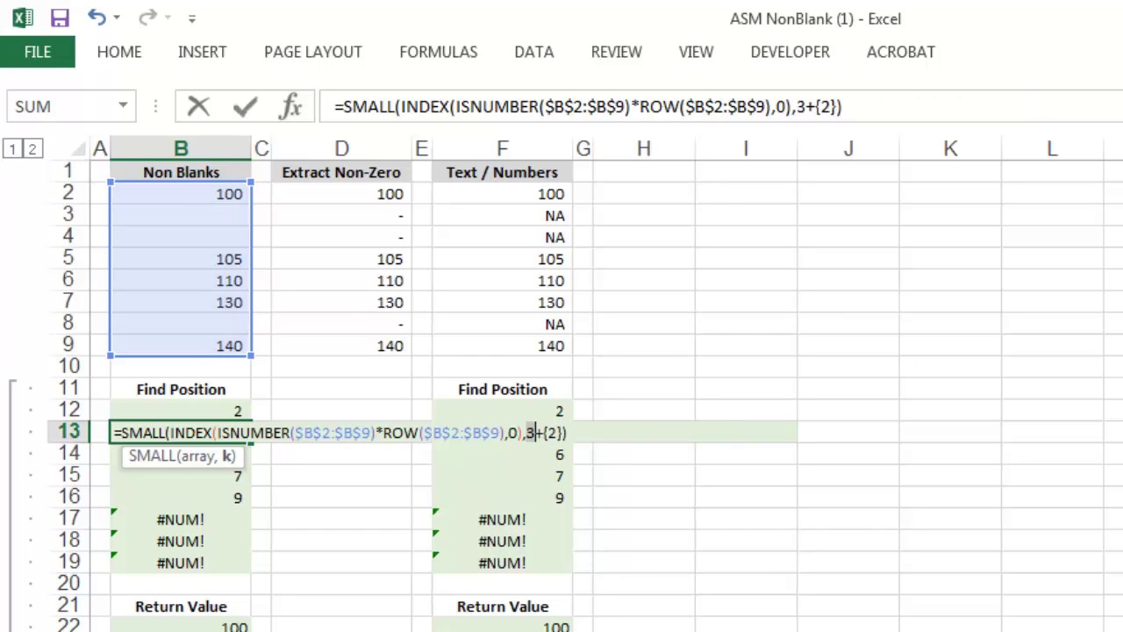
Evaluate the 3+{2} sum in place as the k argument of B13's formula, and discard the edit.
key("shift+Right")
key("shift+Right")
key("shift+Right")
key("shift+Right")
key("F9")
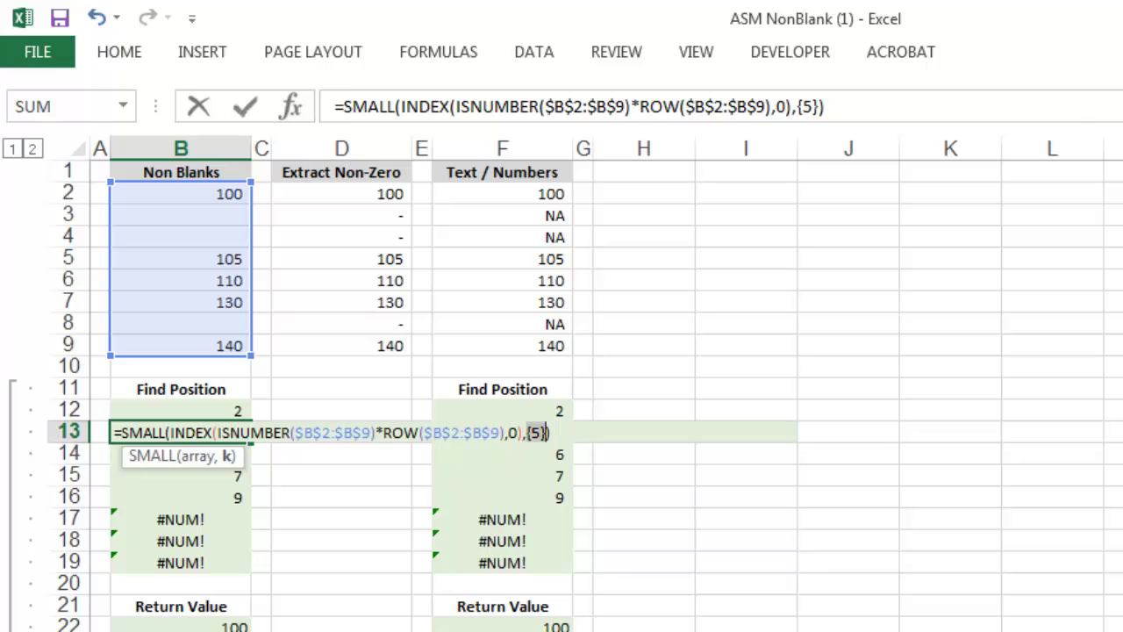
key("Escape")
Evaluate COUNTBLANK($B$2:$B$9)+ROW(B3) in place inside B14's Find Position formula, and discard the edit.
key("Down")
key("F2")
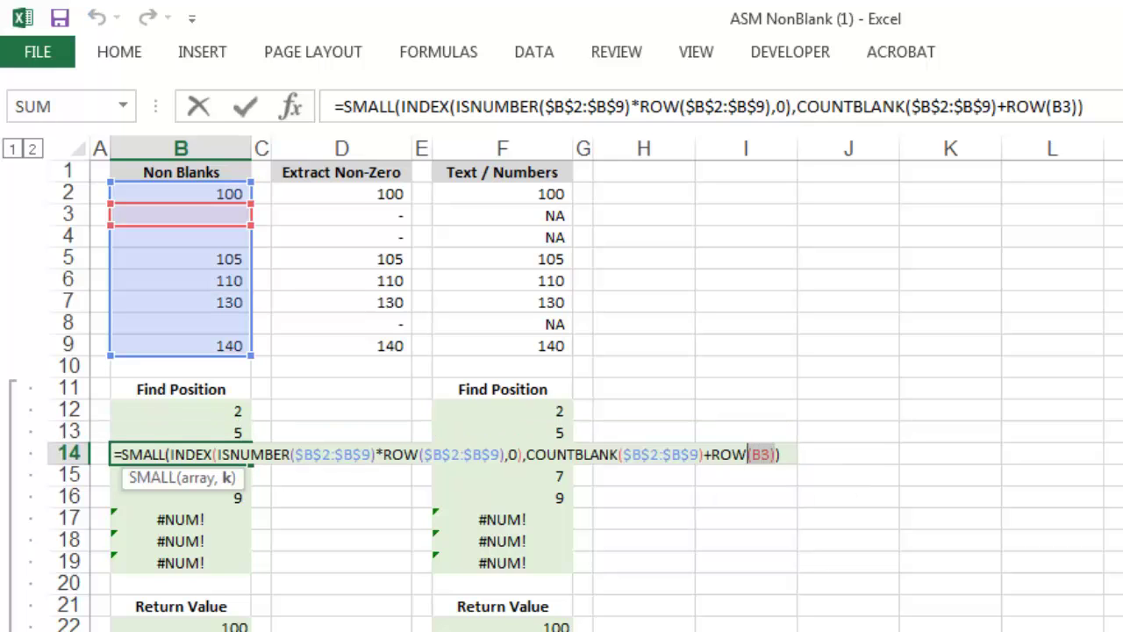
key("ctrl+shift+Left")
key("ctrl+shift+Left")
key("ctrl+shift+Left")
key("ctrl+shift+Left")
key("F9")
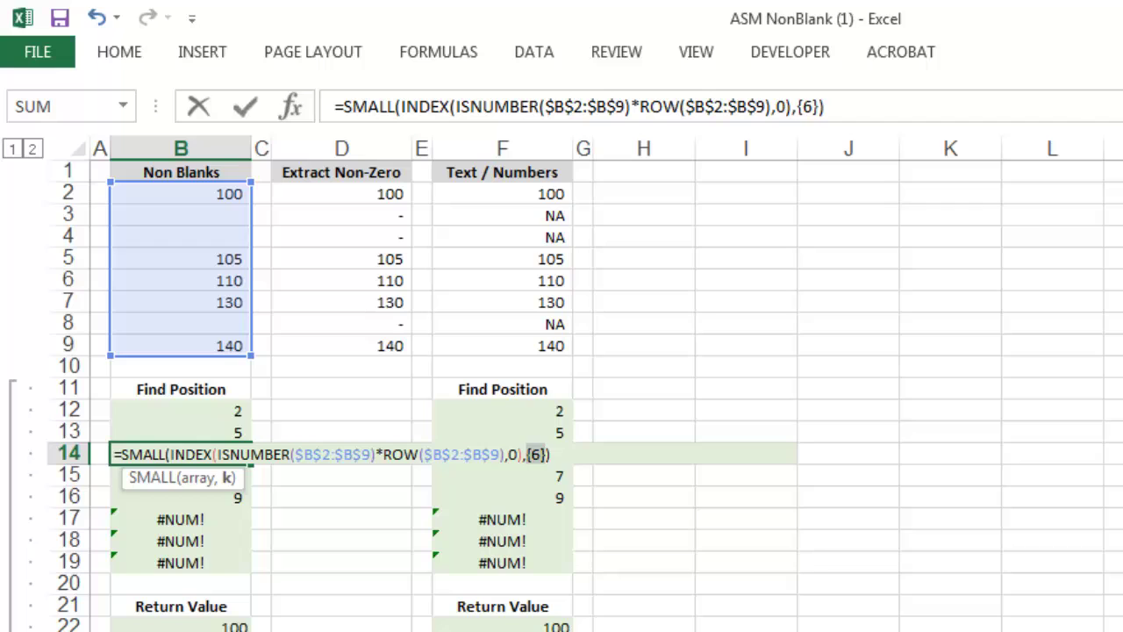
key("Escape")
Examine the whole INDEX expression that forms the array argument of SMALL in B12's formula, leaving the formula unedited.
key("Up")
key("Up")
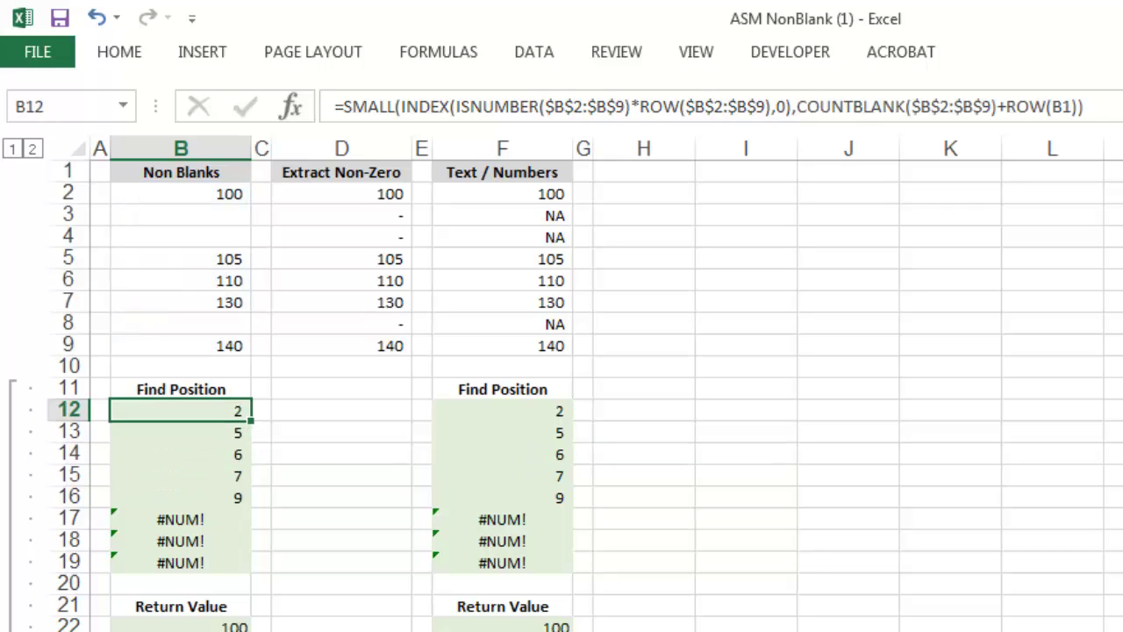
key("F2")
key("ctrl+Left")
key("ctrl+Left")
key("ctrl+Left")
key("ctrl+Left")
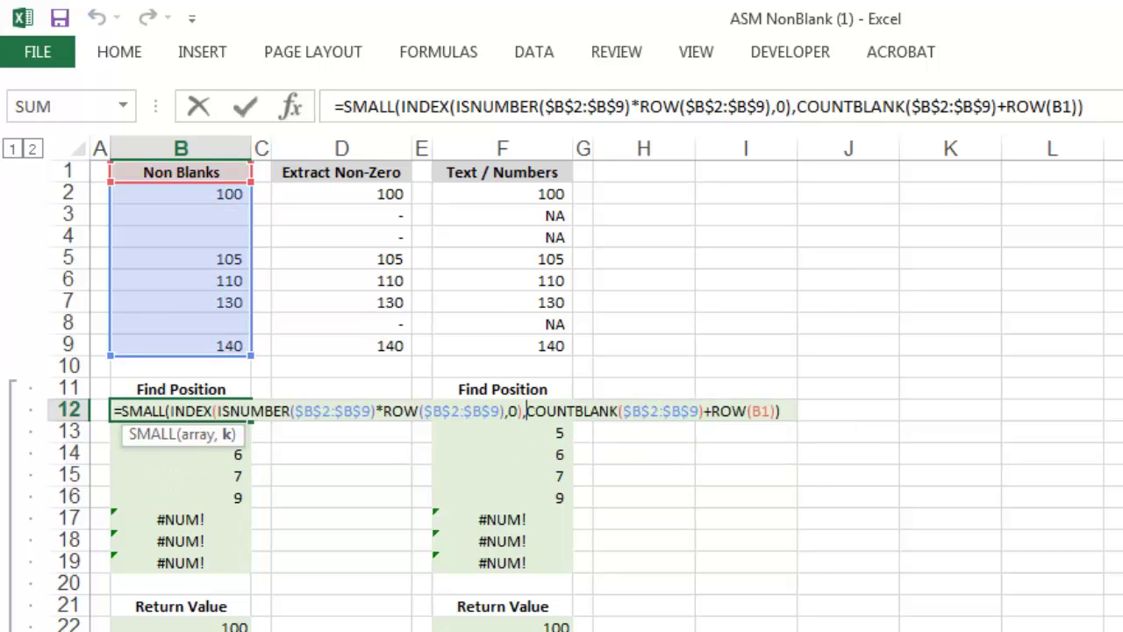
key("Left")
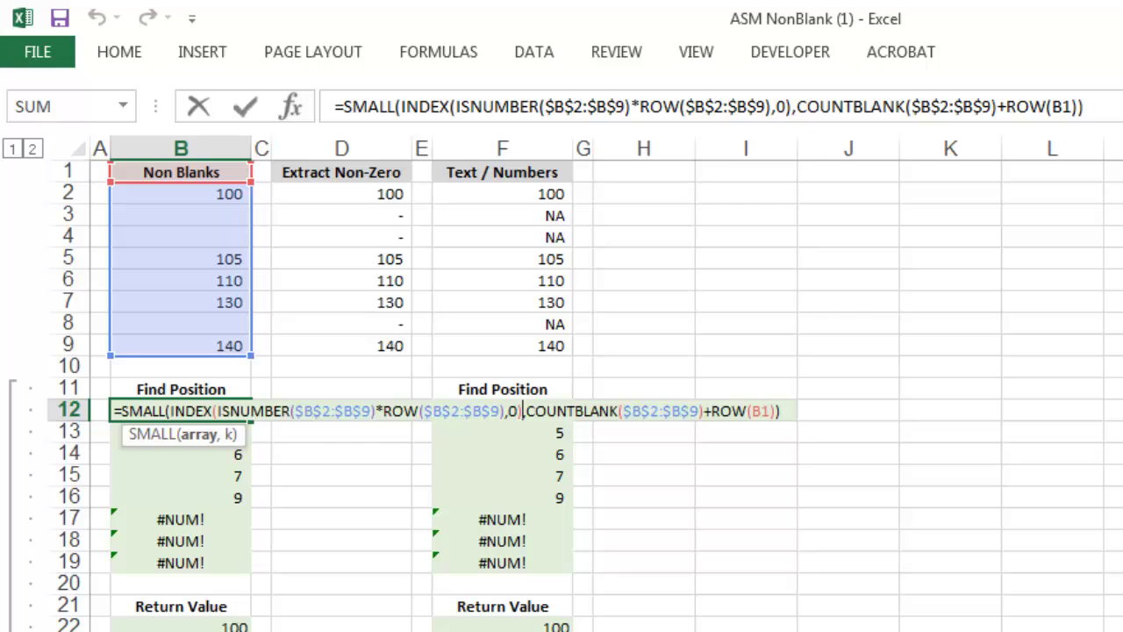
key("ctrl+shift+Left")
key("ctrl+shift+Left")
key("ctrl+shift+Left")
key("ctrl+shift+Left")
key("ctrl+shift+Left")
key("ctrl+shift+Left")
key("ctrl+shift+Left")
key("ctrl+shift+Left")
key("ctrl+shift+Left")
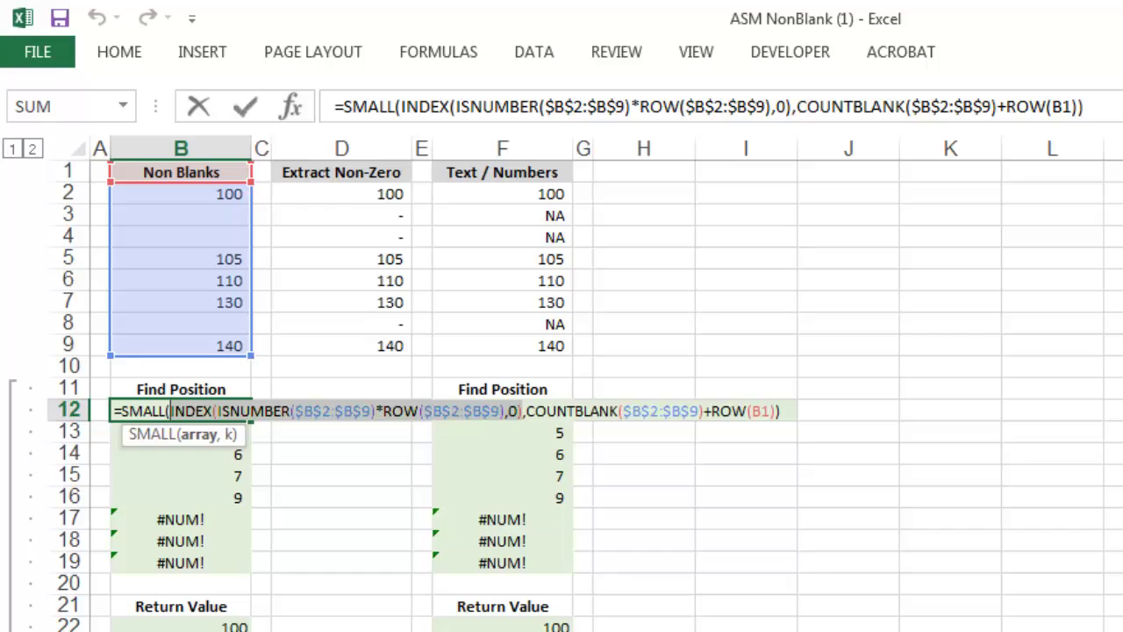
key("Escape")
Enter the example formula =INDEX(I1:I11,5) in cell I12.
key("Right")
key("Right")
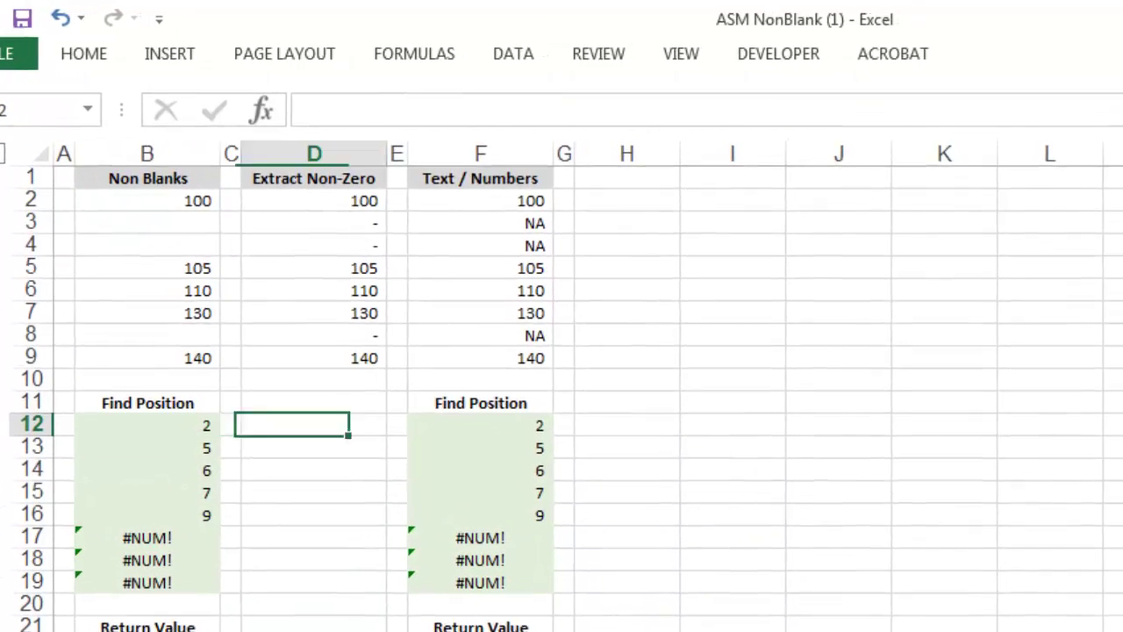
key("Right")
key("Right")
key("Right")
key("Right")
key("Right")
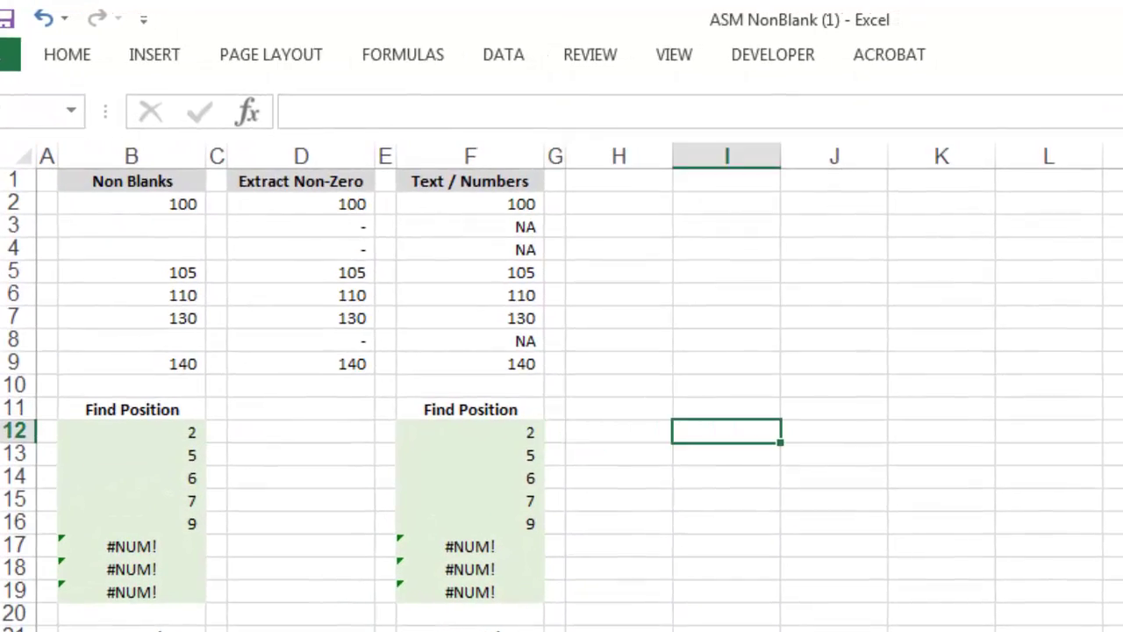
type("=index")
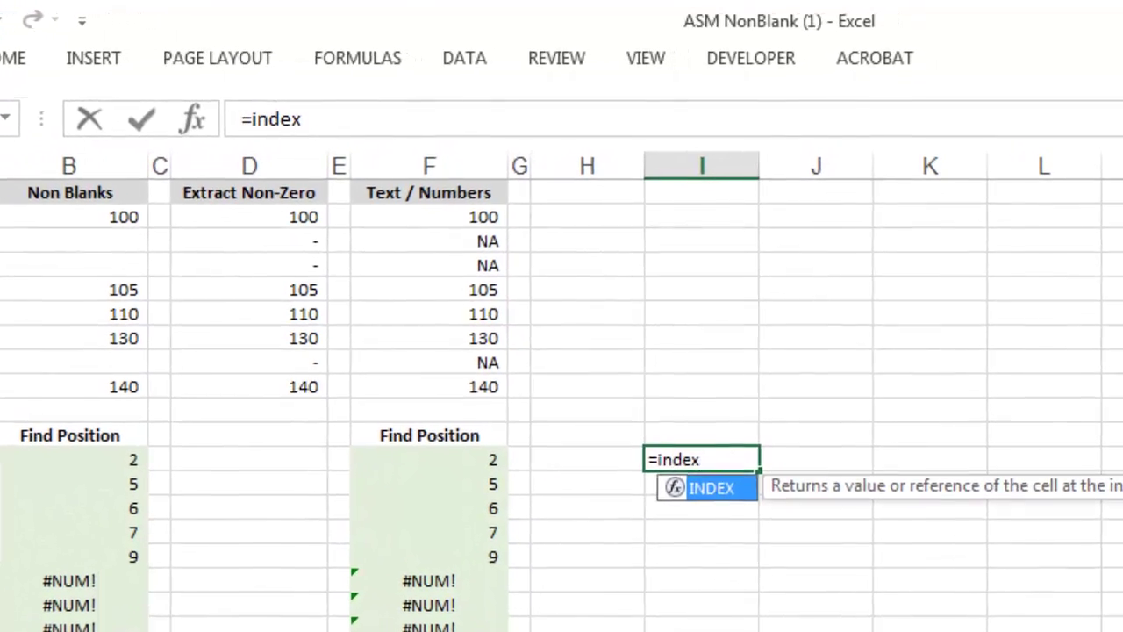
type("(")
key("Up")
key("ctrl+shift+Up")
type(",")
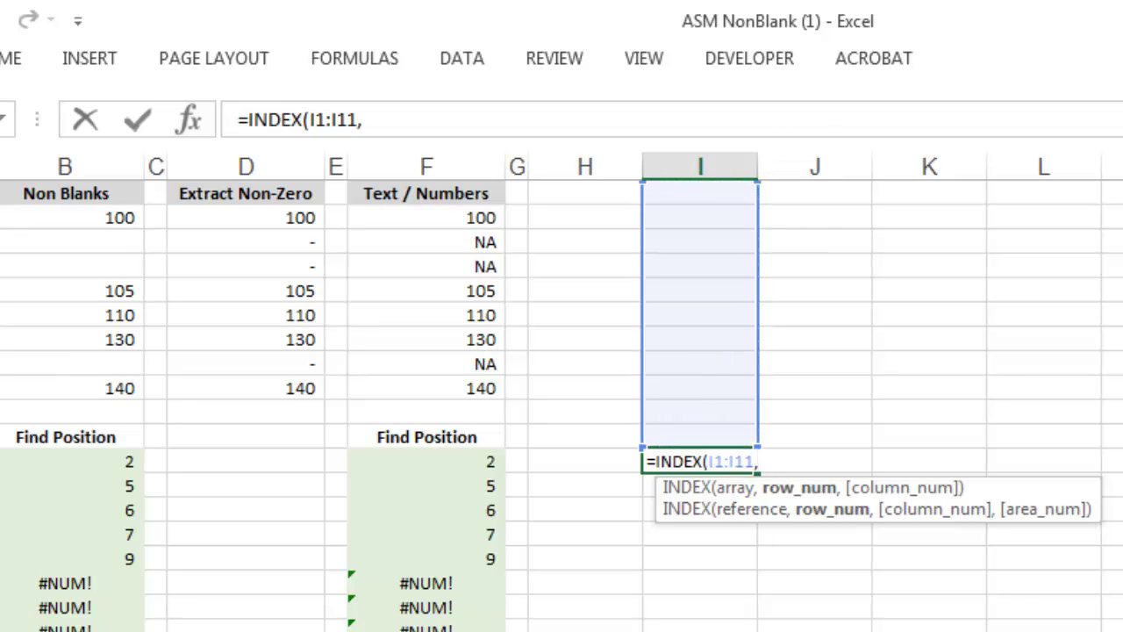
type("5)")
key("Return")
Fill cells I1 to I6 with the sample values 7, 8, 9, 6, 5 and 4.
key("Up")
key("Up")
key("Up")
key("Up")
key("Up")
key("Up")
key("Up")
key("Up")
key("Up")
key("Up")
key("Up")
key("Up")
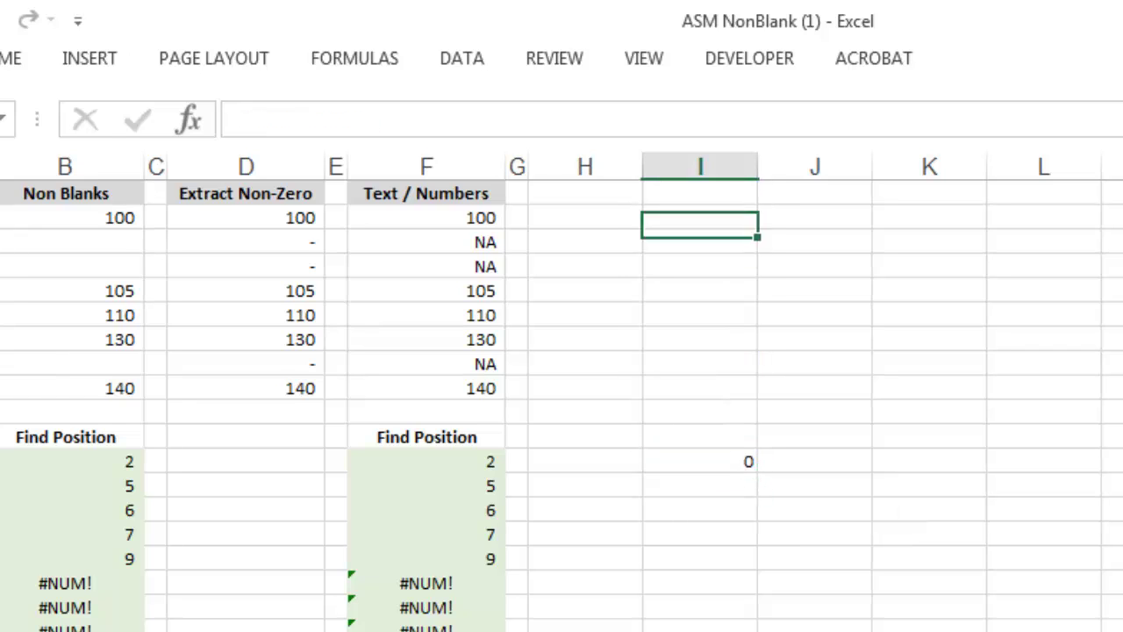
type("7")
key("Return")
type("8")
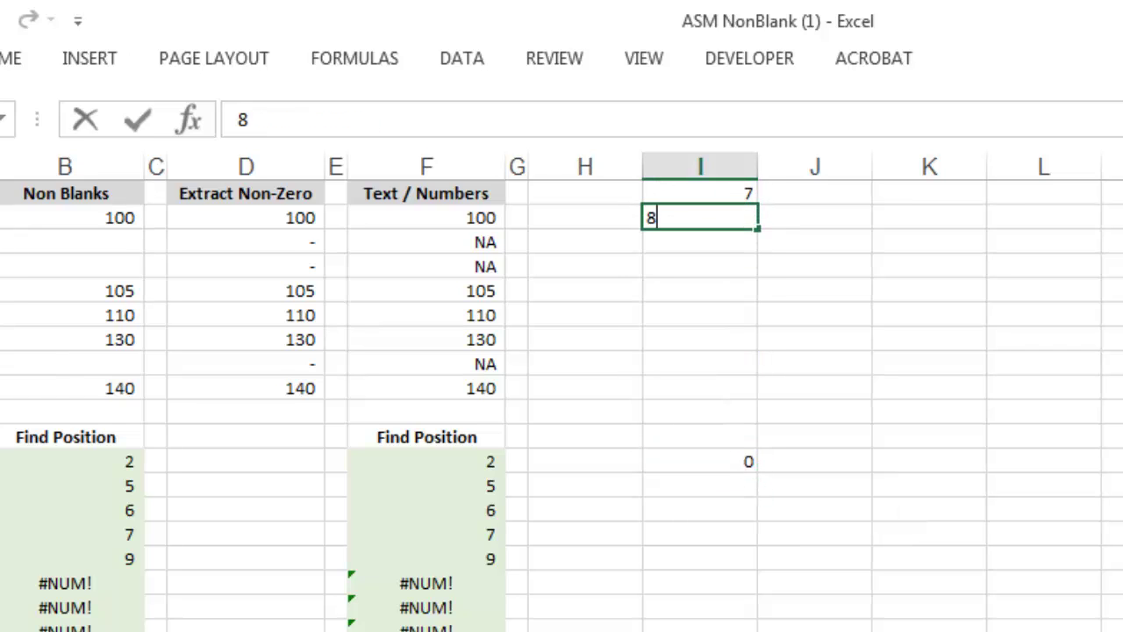
key("Return")
type("9")
key("Return")
type("6")
key("Return")
type("5")
key("Return")
type("4")
key("Return")
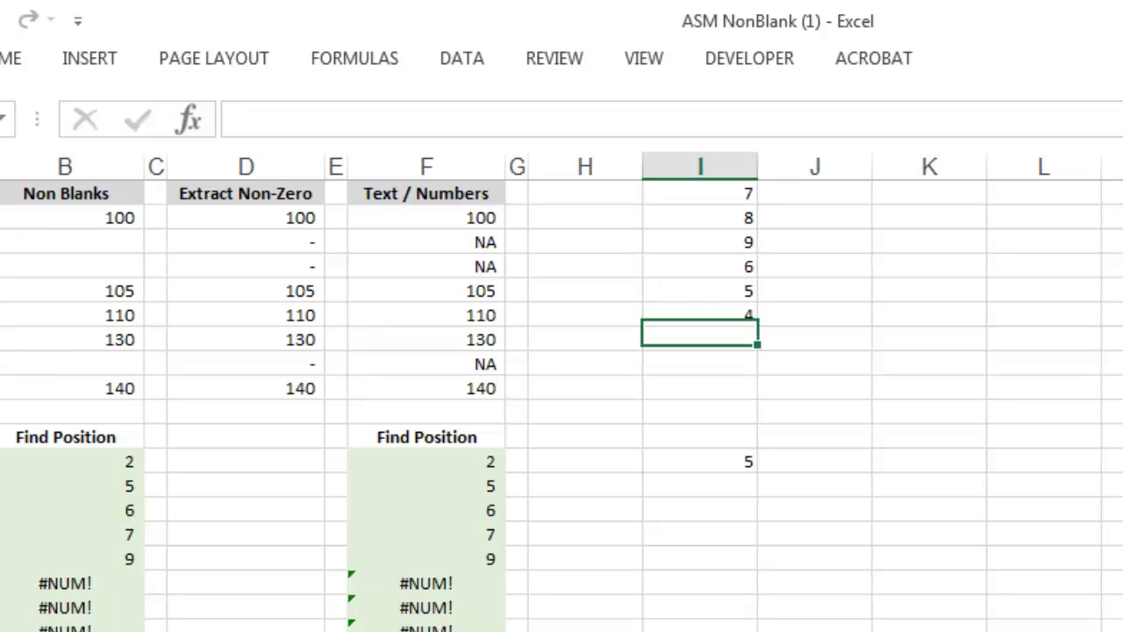
Set the row_num argument of the INDEX formula in I12 to 0.
key("Up")
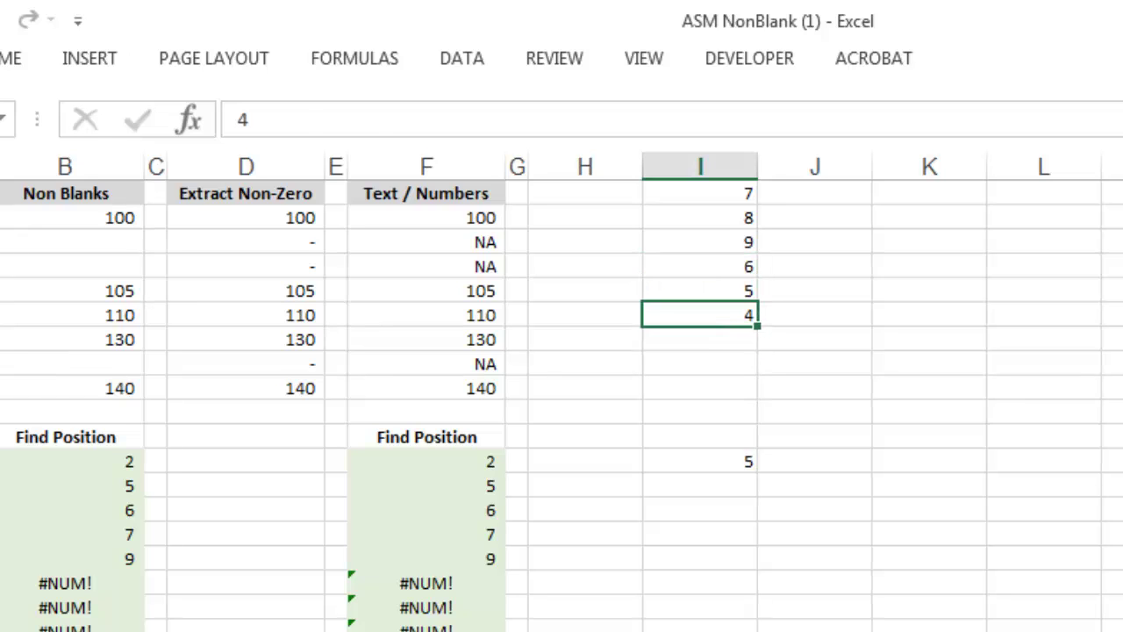
key("ctrl+Down")
double_click(762, 461)
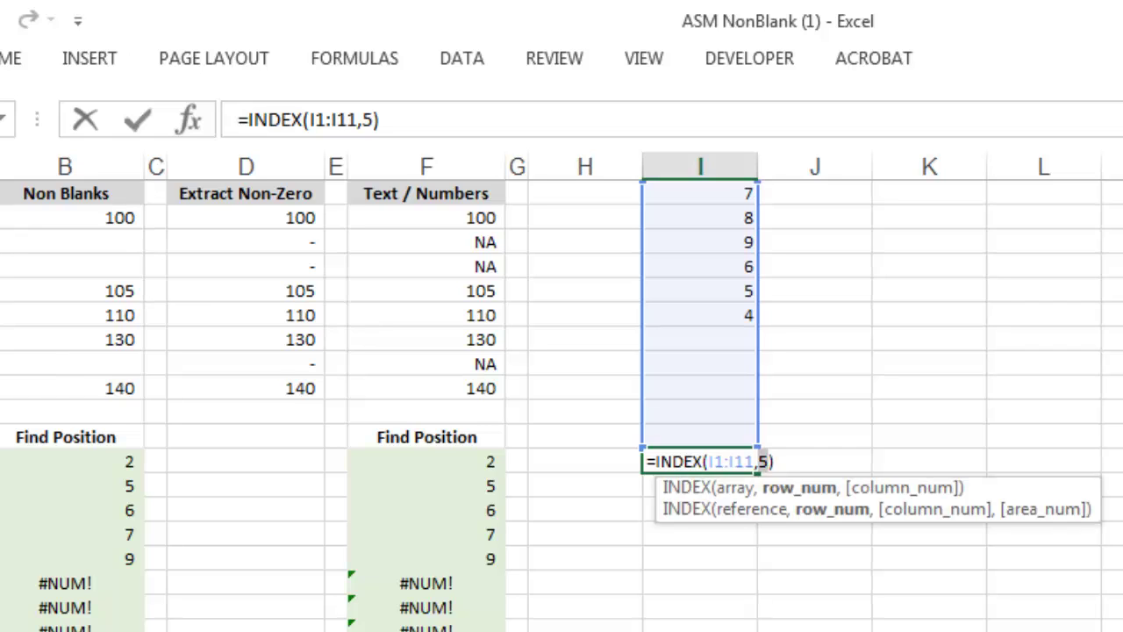
type("0")
key("Return")
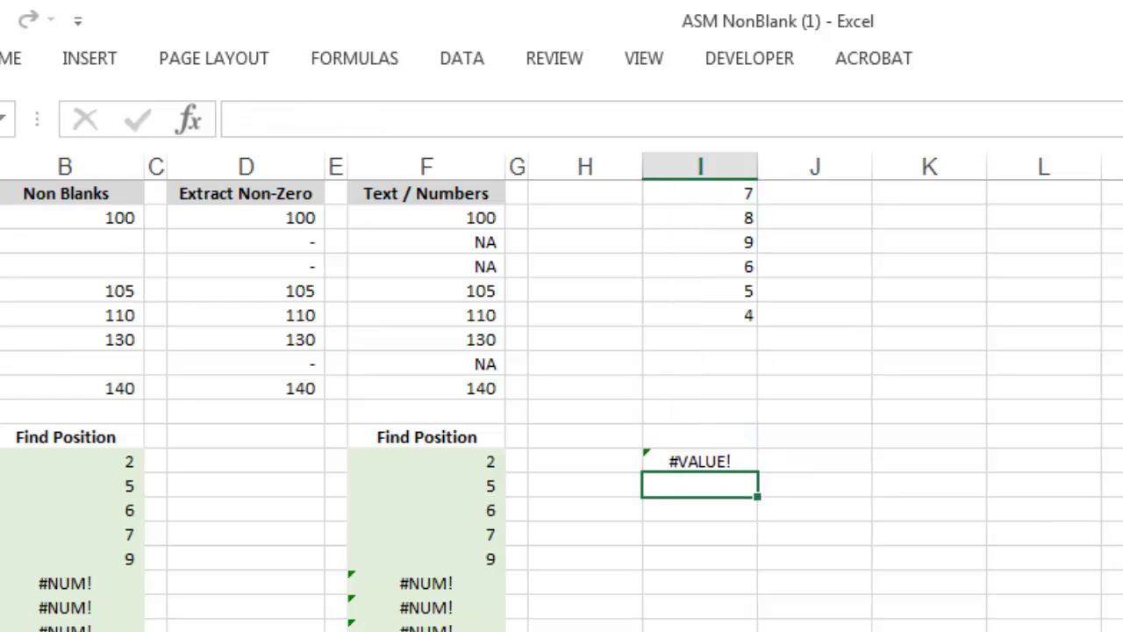
Evaluate the entire INDEX(I1:I11,0) expression in place in I12, and discard the edit.
left_click(700, 460)
key("F2")
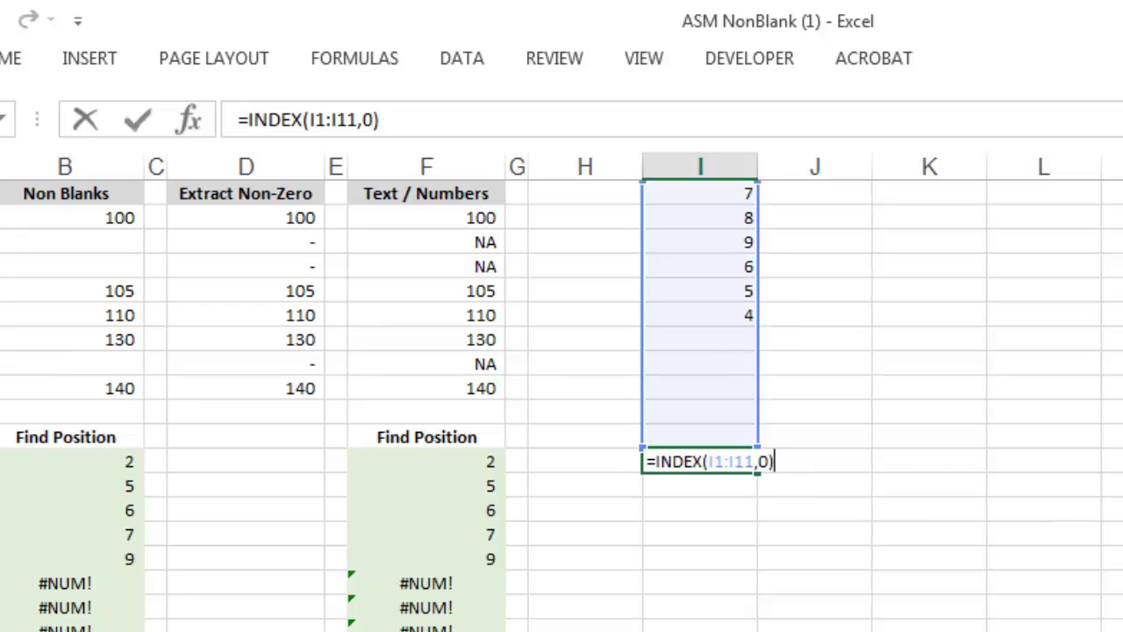
key("ctrl+shift+Left")
key("ctrl+shift+Left")
key("ctrl+shift+Left")
key("ctrl+shift+Left")
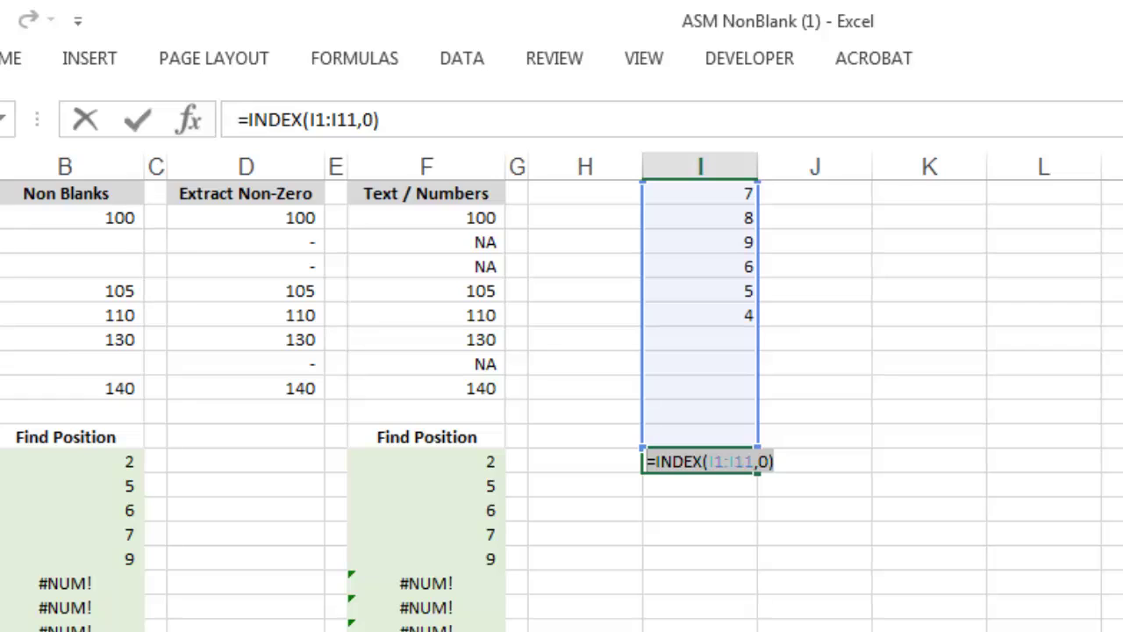
key("F9")
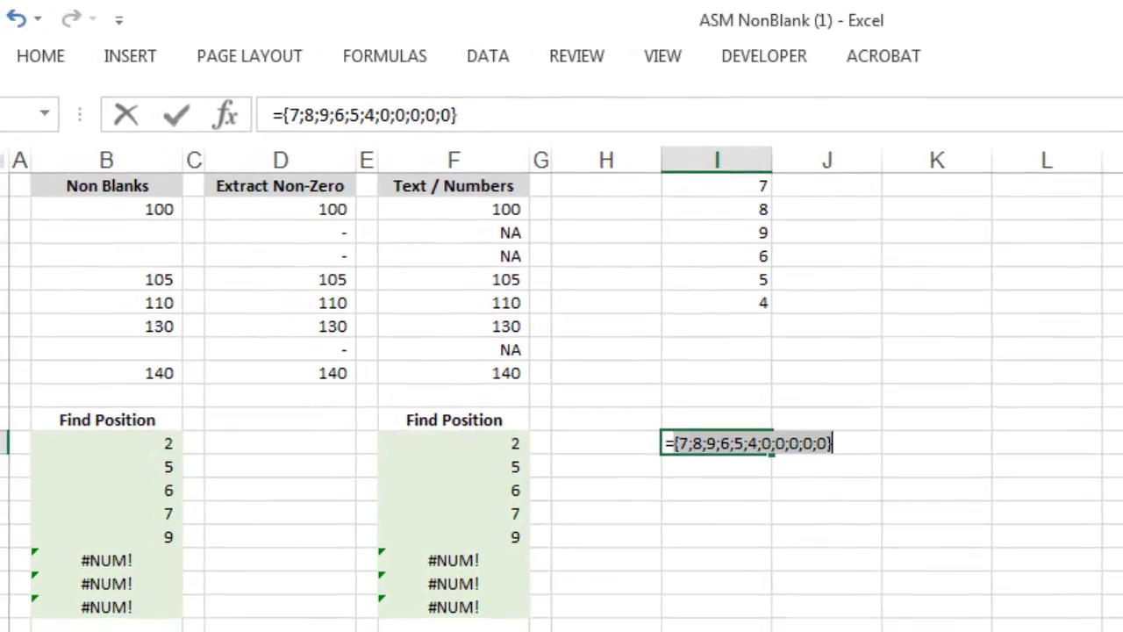
key("Escape")
Clear the INDEX example and its sample values from cells I1:I12.
key("ctrl+shift+Up")
key("ctrl+shift+Up")
key("Delete")
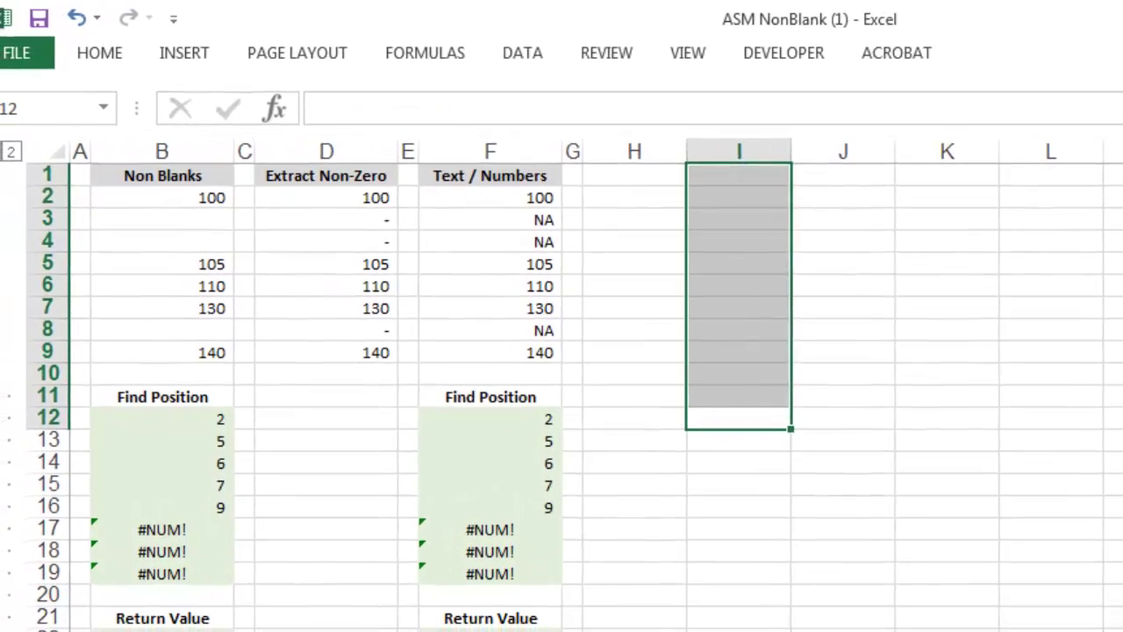
Evaluate the INDEX(ISNUMBER($B$2:$B$9)*ROW($B$2:$B$9),0) array argument in place inside B12's SMALL formula.
key("Left")
key("Left")
key("Left")
key("Left")
key("Left")
key("Left")
key("Left")
key("F2")
key("ctrl+Left")
key("ctrl+Left")
key("ctrl+Left")
key("ctrl+Left")
key("ctrl+Left")
key("ctrl+Left")
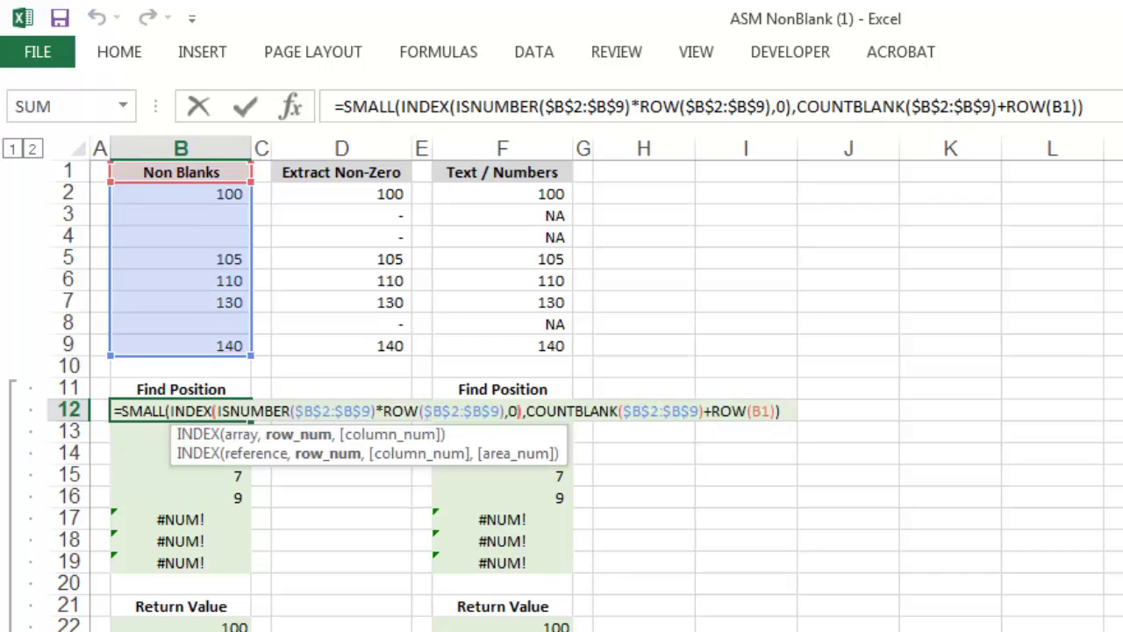
key("Right")
key("Right")
key("Right")
key("Right")
key("Right")
key("Right")
key("Right")
key("Right")
key("Right")
key("Right")
key("Right")
key("Right")
key("Right")
key("Right")
key("Right")
key("Right")
key("Right")
key("Right")
key("Right")
key("Right")
key("shift+Left")
key("shift+Left")
key("shift+Left")
key("shift+Left")
key("shift+Left")
key("shift+Left")
key("shift+Left")
key("shift+Left")
key("shift+Left")
key("shift+Left")
key("shift+Left")
key("shift+Left")
key("shift+Left")
key("shift+Left")
key("shift+Left")
key("shift+Left")
key("shift+Left")
key("shift+Left")
key("shift+Left")
key("shift+Left")
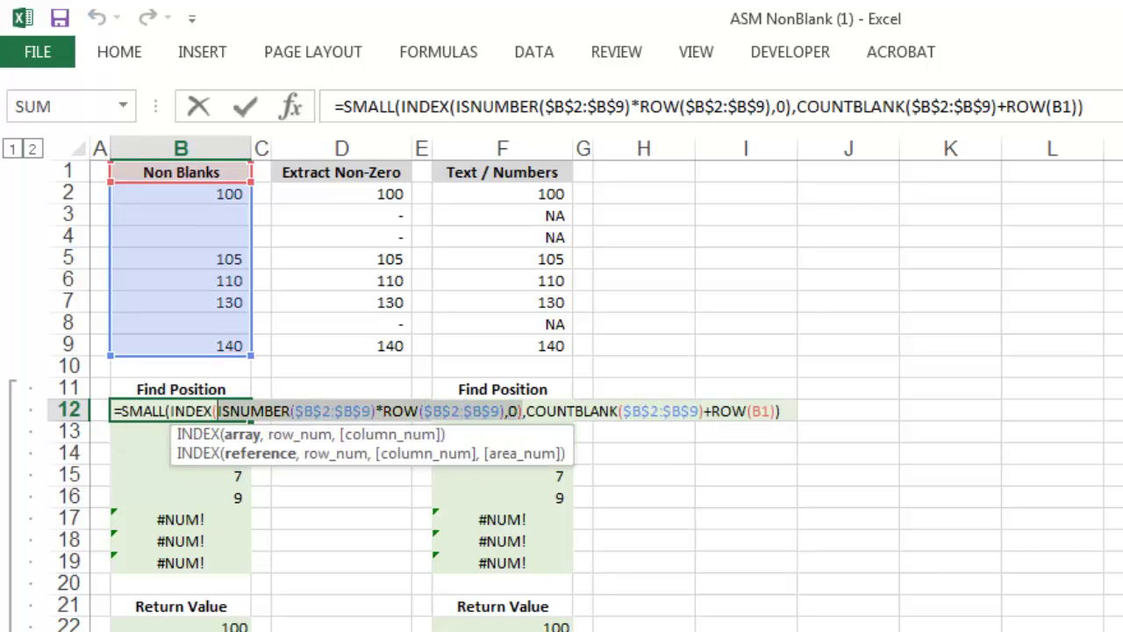
key("shift+Left")
key("shift+Left")
key("shift+Left")
key("shift+Left")
key("shift+Left")
key("shift+Left")
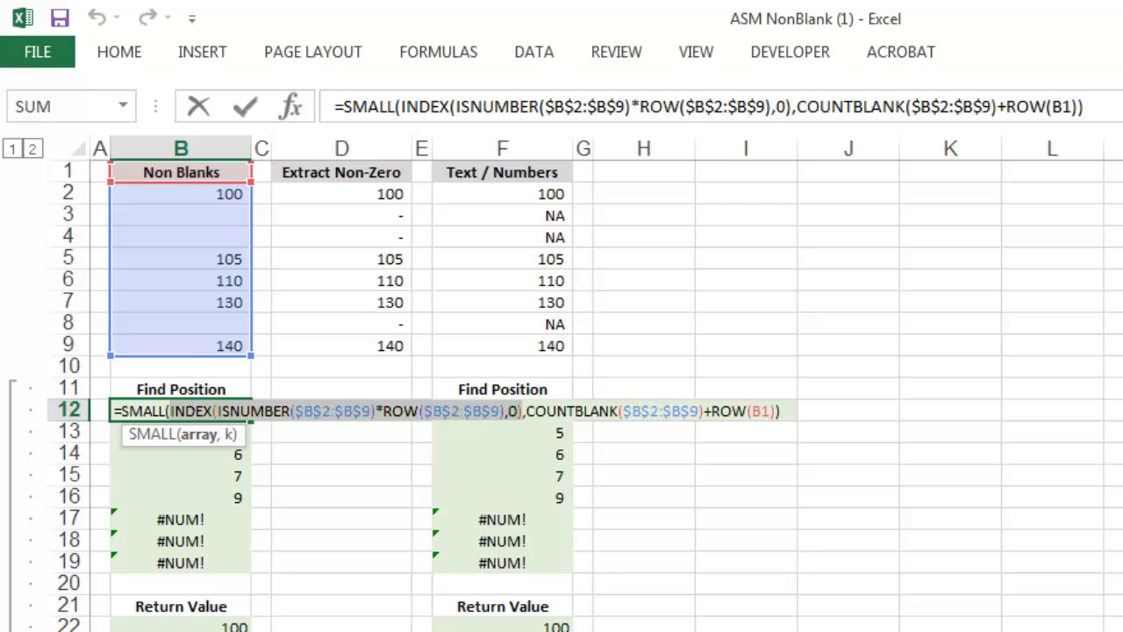
key("F9")
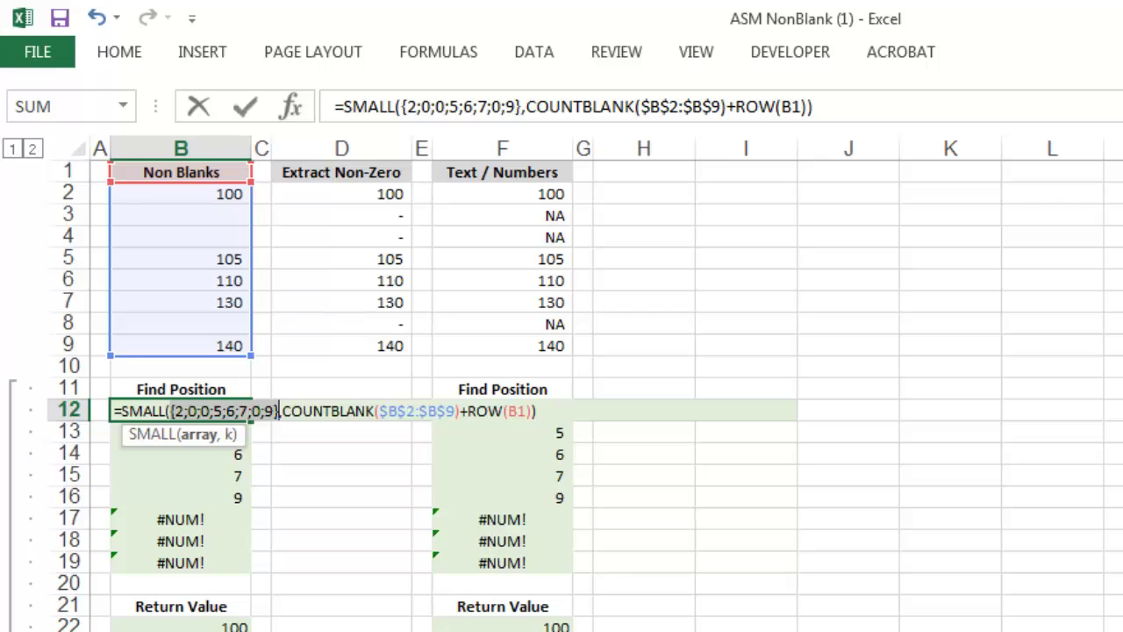
Evaluate the COUNTBLANK($B$2:$B$9)+ROW(B1) k argument in place in B12's SMALL formula, and finish editing the cell.
key("Right")
key("Right")
key("shift+Right")
key("shift+Right")
key("shift+Right")
key("shift+Right")
key("shift+Right")
key("shift+Right")
key("shift+Right")
key("shift+Right")
key("shift+Right")
key("shift+Right")
key("shift+Right")
key("shift+Right")
key("shift+Right")
key("shift+Right")
key("shift+Right")
key("shift+Right")
key("shift+Right")
key("shift+Right")
key("shift+Right")
key("shift+Right")
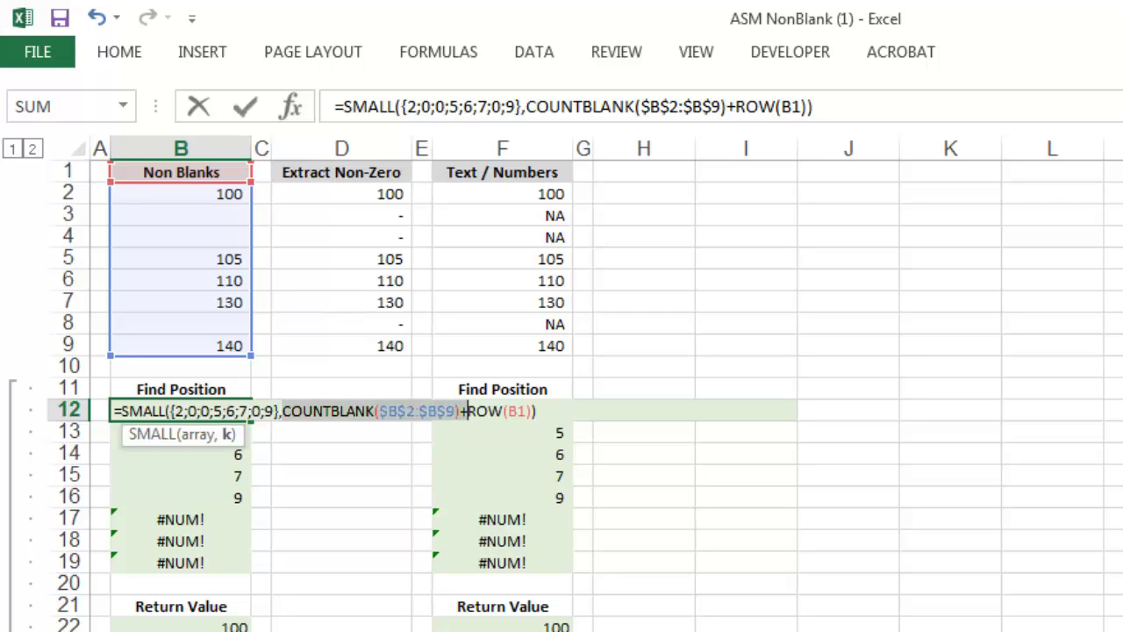
key("F9")
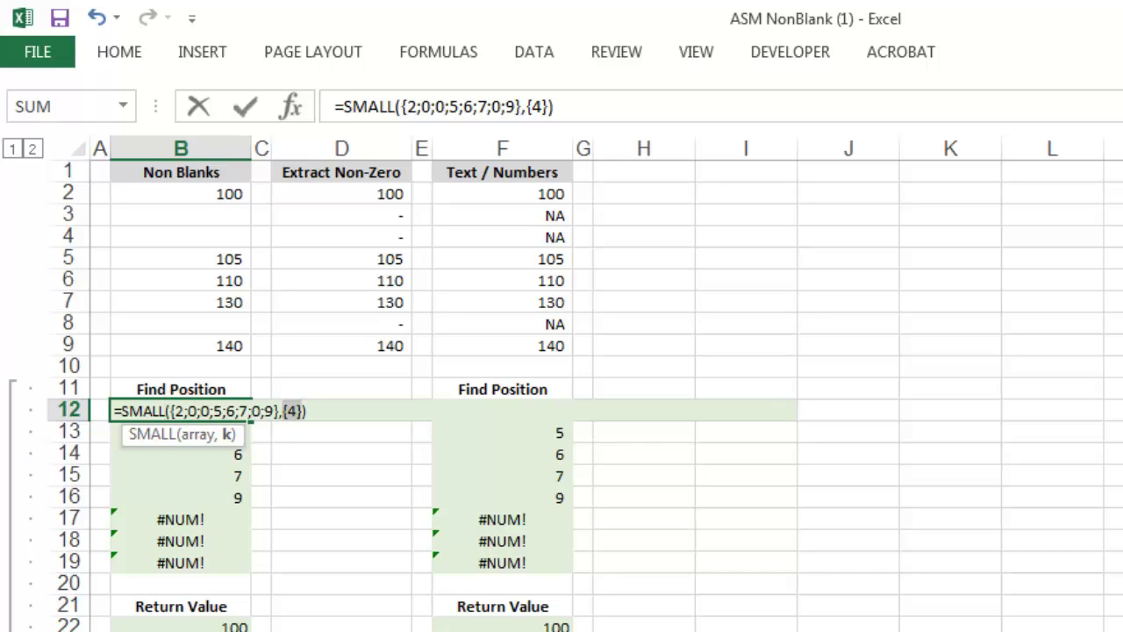
key("Return")
Evaluate the COUNTBLANK($B$2:$B$9)+ROW(B2) k argument in place inside B13's SMALL formula.
key("F2")
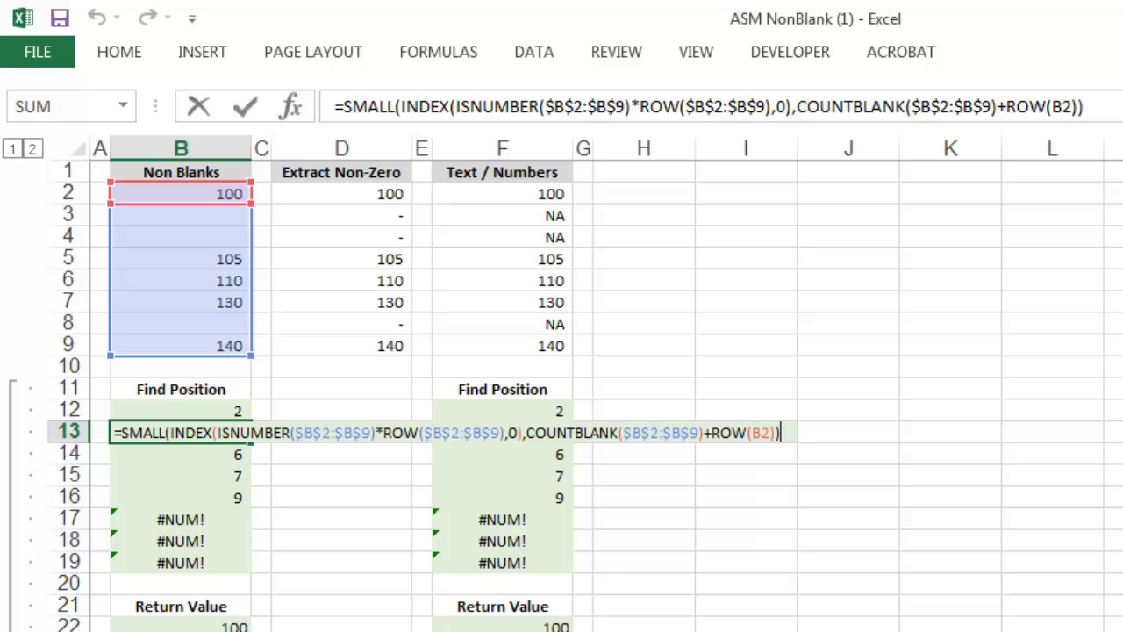
key("Left")
key("ctrl+shift+Left")
key("ctrl+shift+Left")
key("ctrl+shift+Left")
key("ctrl+shift+Left")
key("ctrl+shift+Left")
key("F9")
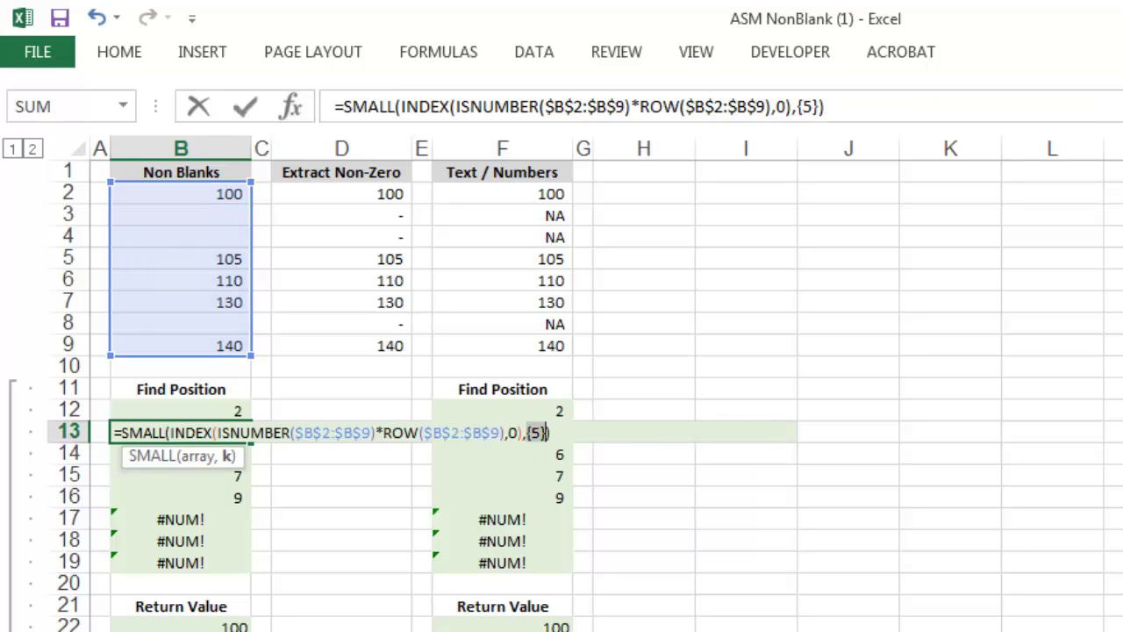
Evaluate the INDEX array argument in place inside B13's SMALL formula, and discard the edit.
key("Left")
key("Left")
key("shift+ctrl+Left")
key("shift+ctrl+Left")
key("shift+ctrl+Left")
key("shift+ctrl+Left")
key("shift+ctrl+Left")
key("shift+ctrl+Left")
key("shift+ctrl+Left")
key("shift+ctrl+Left")
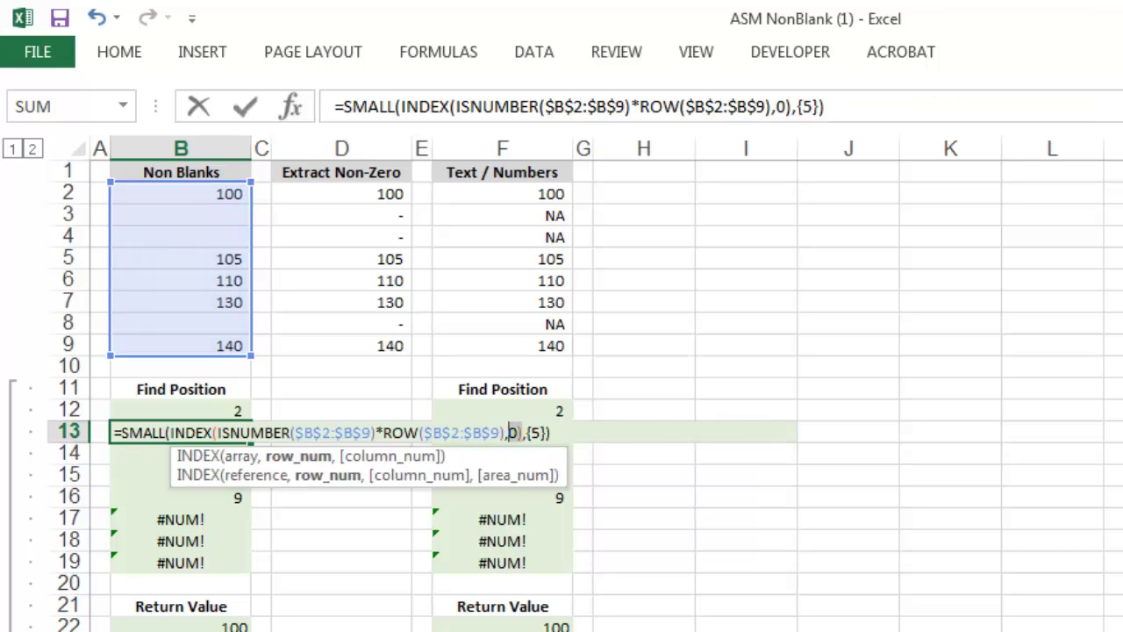
key("F9")
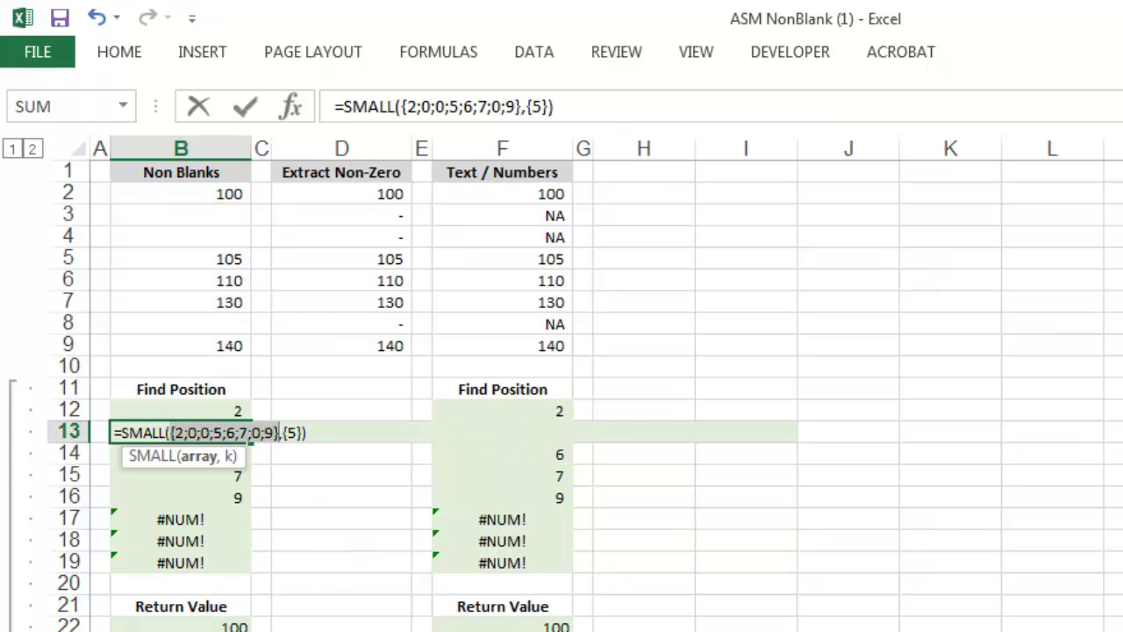
key("Escape")
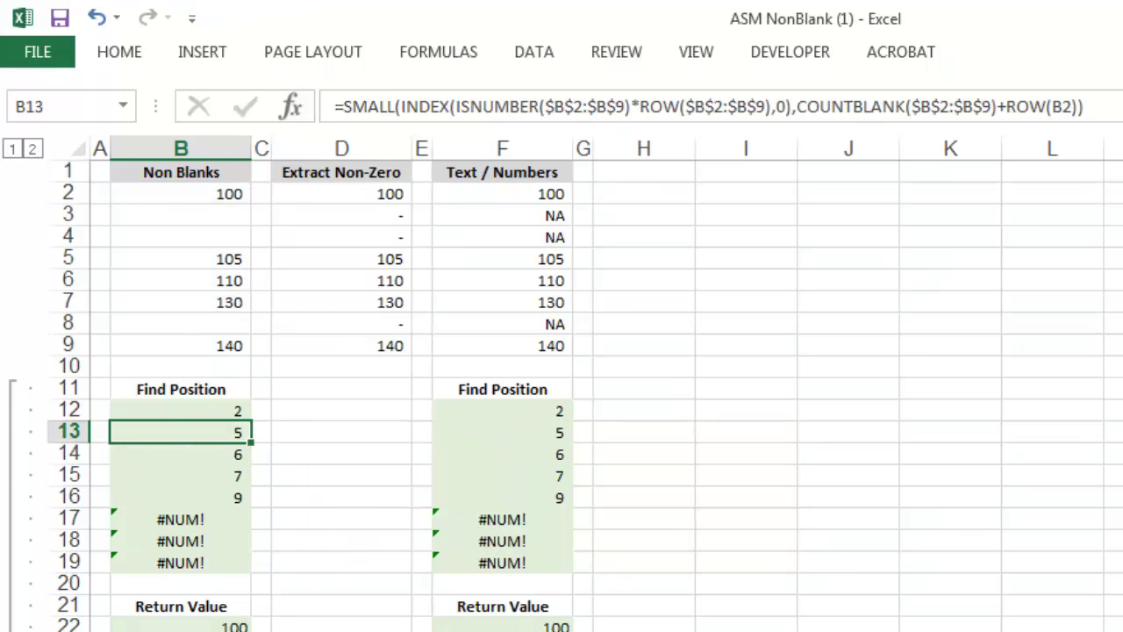
Evaluate only the ROW($B$2:$B$9) part in place inside B13's INDEX array.
key("F2")
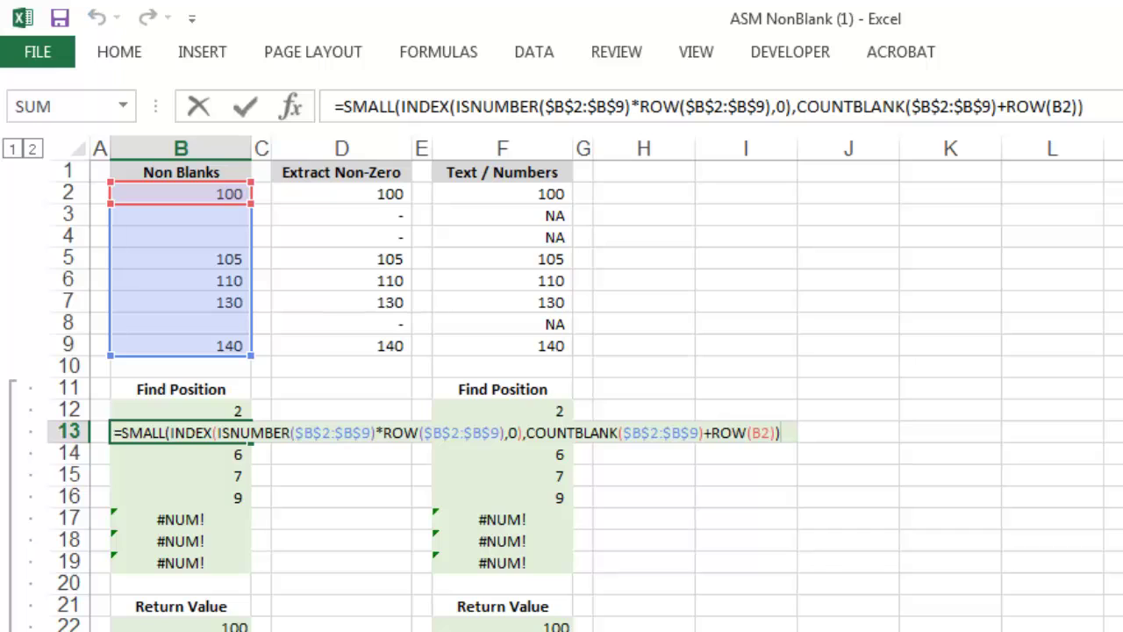
key("ctrl+Left")
key("ctrl+Left")
key("ctrl+Left")
key("ctrl+Left")
key("ctrl+Left")
key("ctrl+Left")
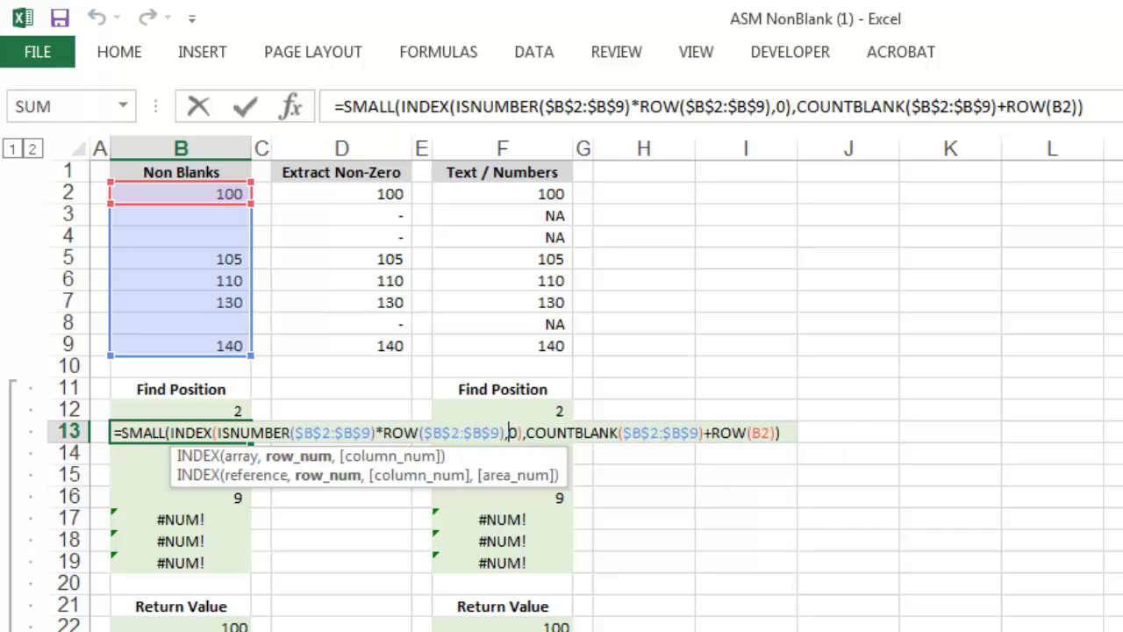
key("Left")
key("ctrl+shift+Left")
key("ctrl+shift+Left")
key("ctrl+shift+Left")
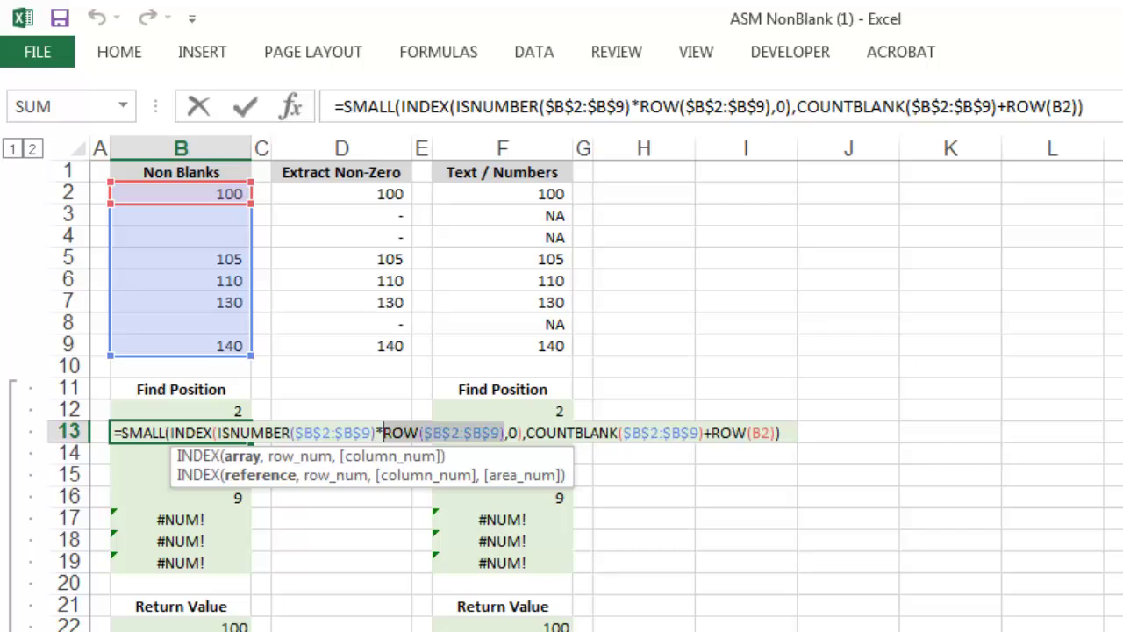
key("F9")
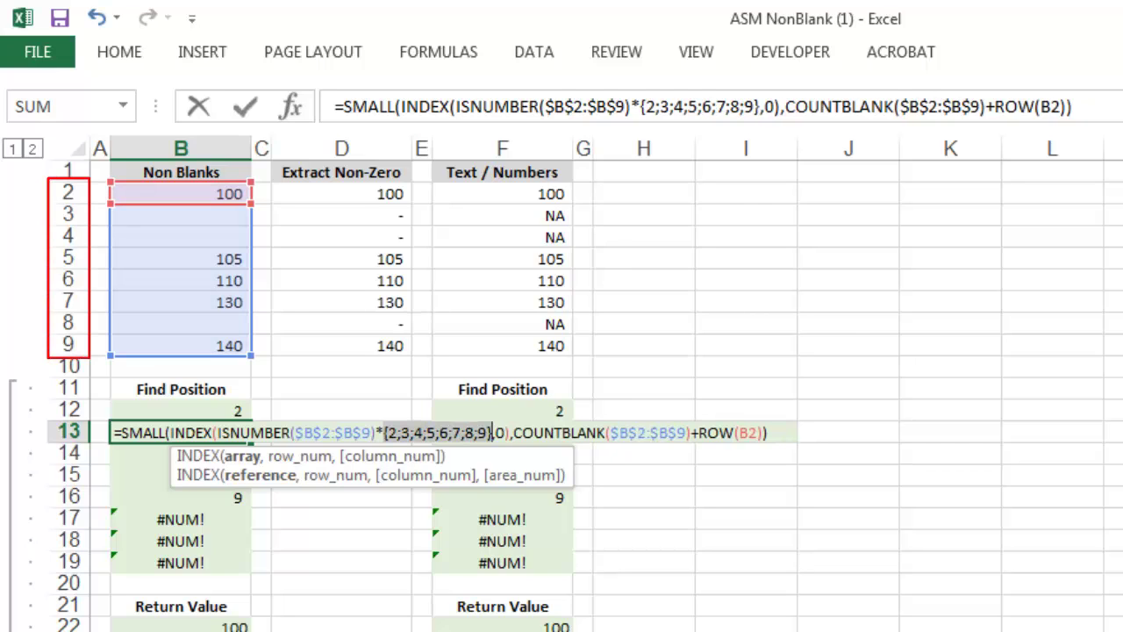
Evaluate ISNUMBER($B$2:$B$9) and its product with the row array in place in B13, and discard the edit.
key("Left")
key("Left")
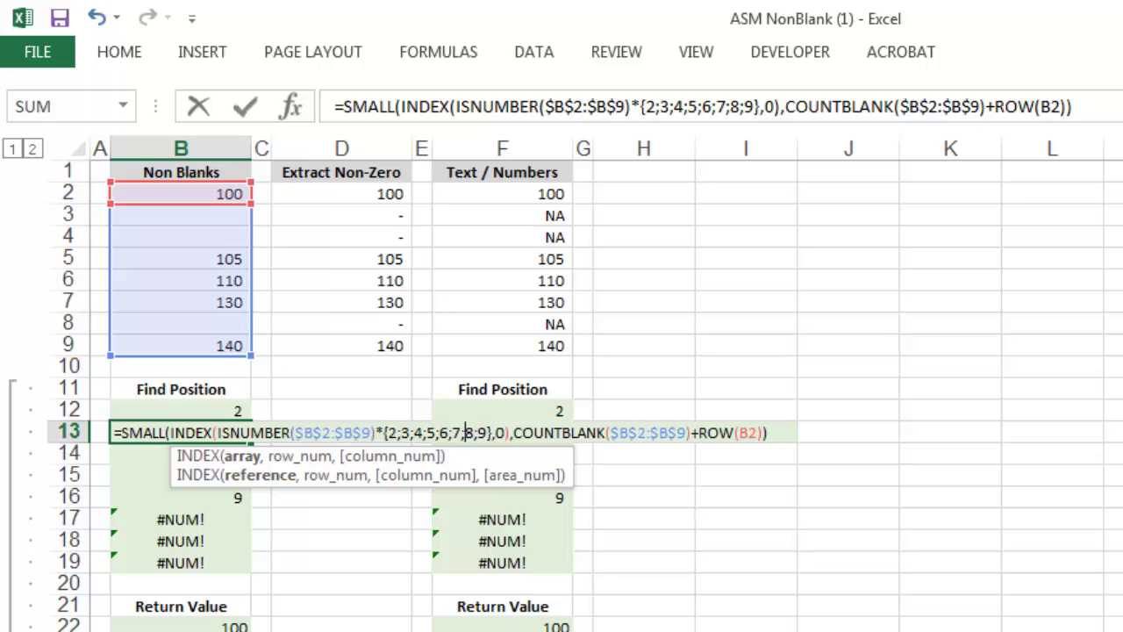
key("ctrl+shift+Left")
key("ctrl+shift+Left")
key("ctrl+shift+Left")
key("ctrl+shift+Left")
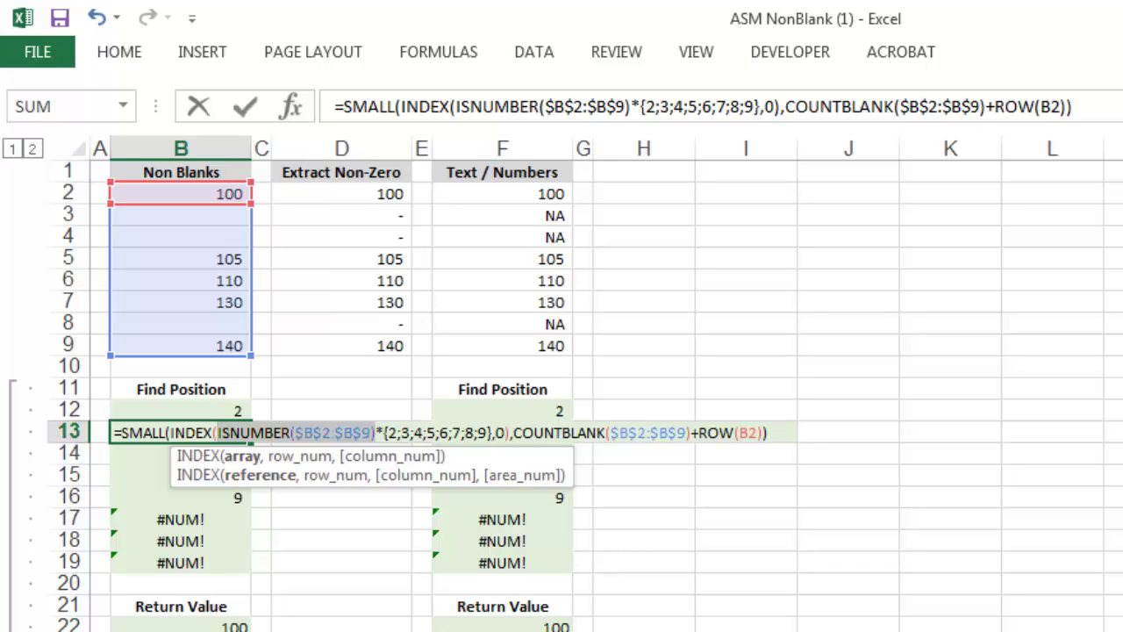
key("F9")
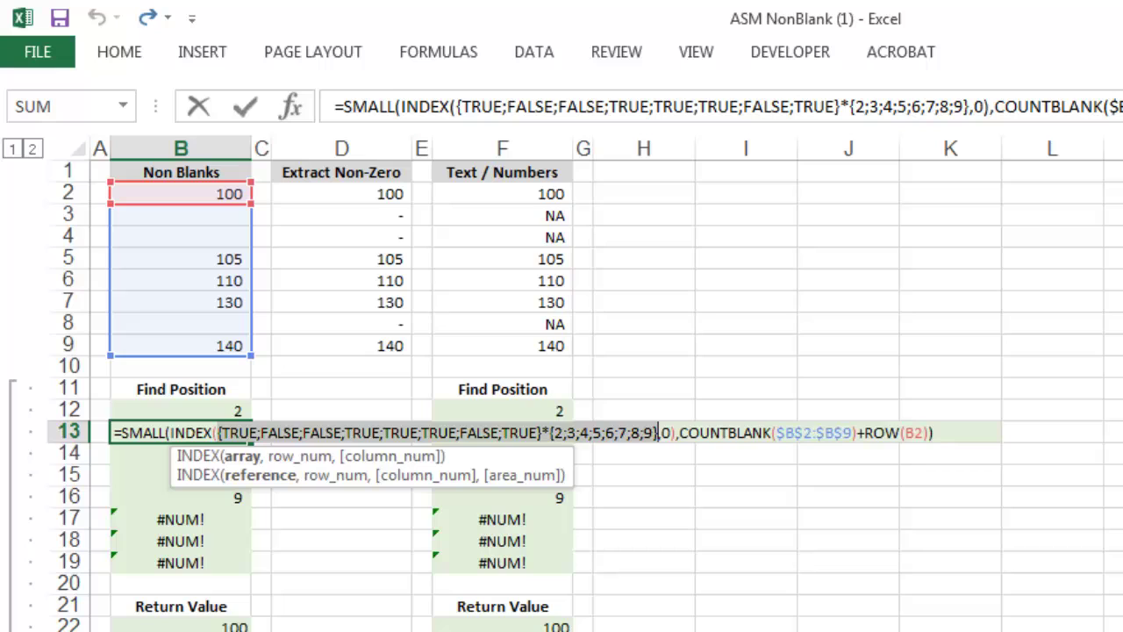
key("F9")
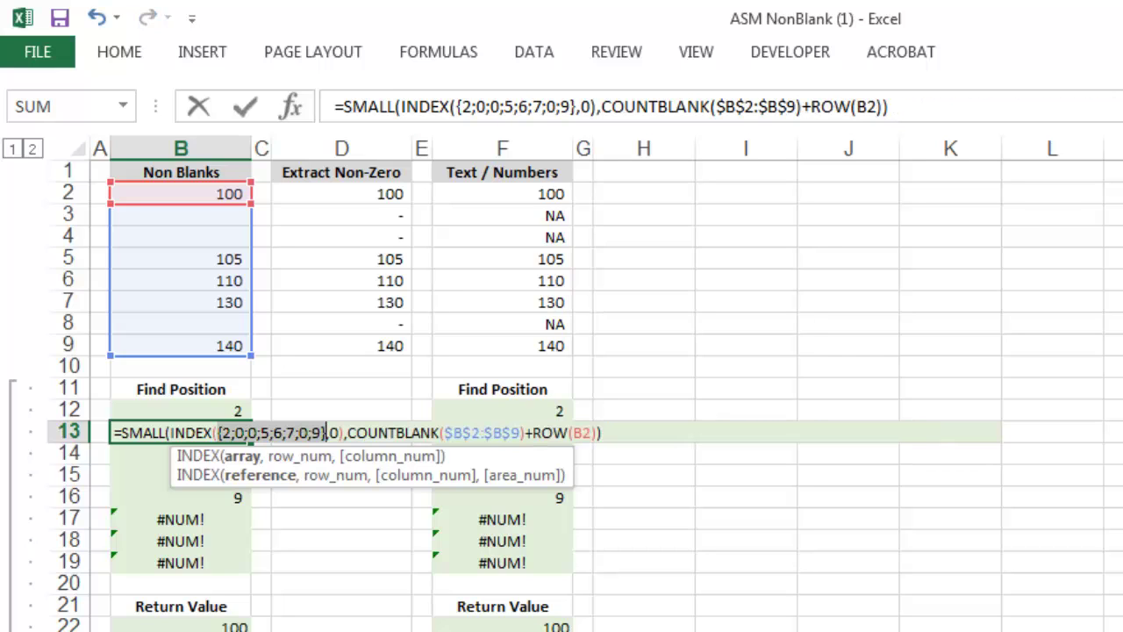
key("Escape")
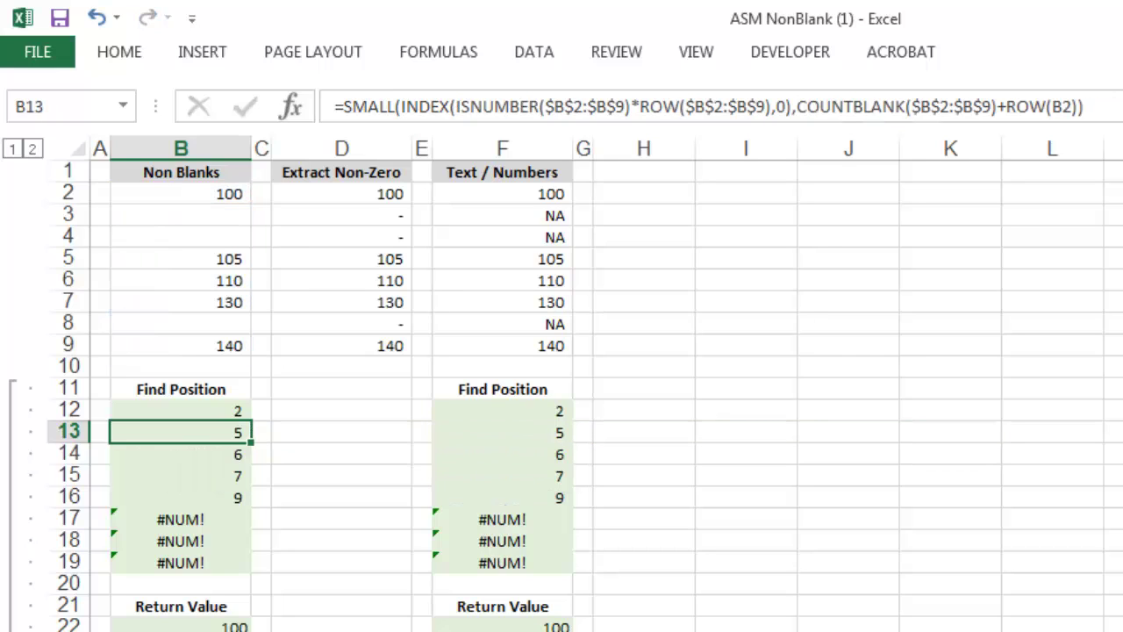
Examine the SMALL expression that serves as INDEX's row_num argument in Return Value cell B22, leaving the formula as is.
key("Down")
key("Down")
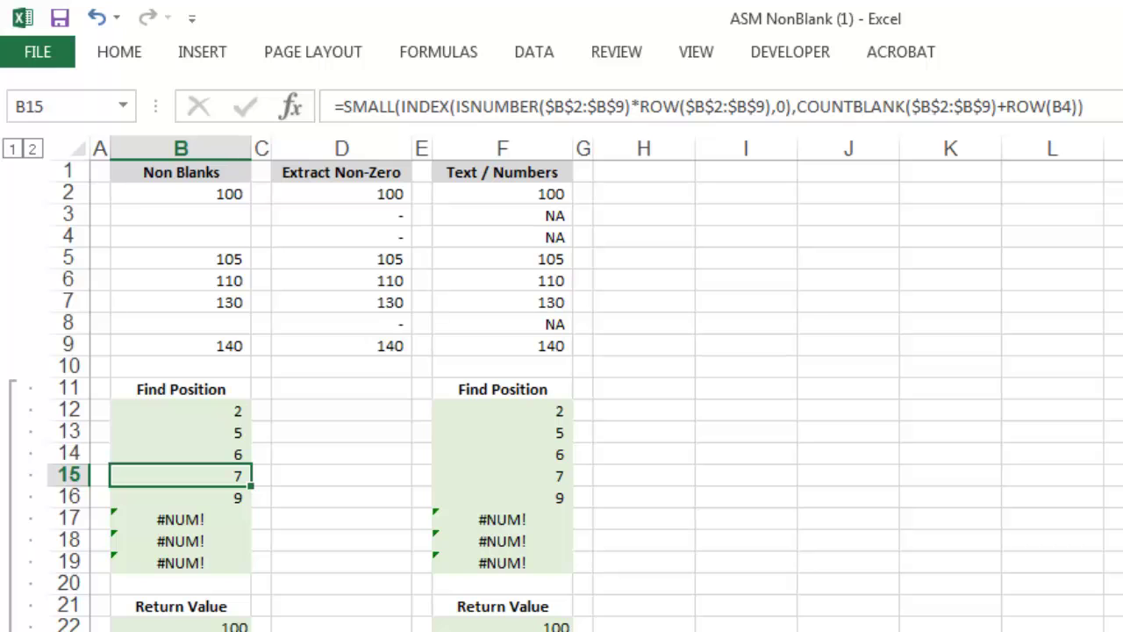
key("Down")
key("Down")
key("Down")
key("Down")
key("Down")
key("Down")
key("Down")
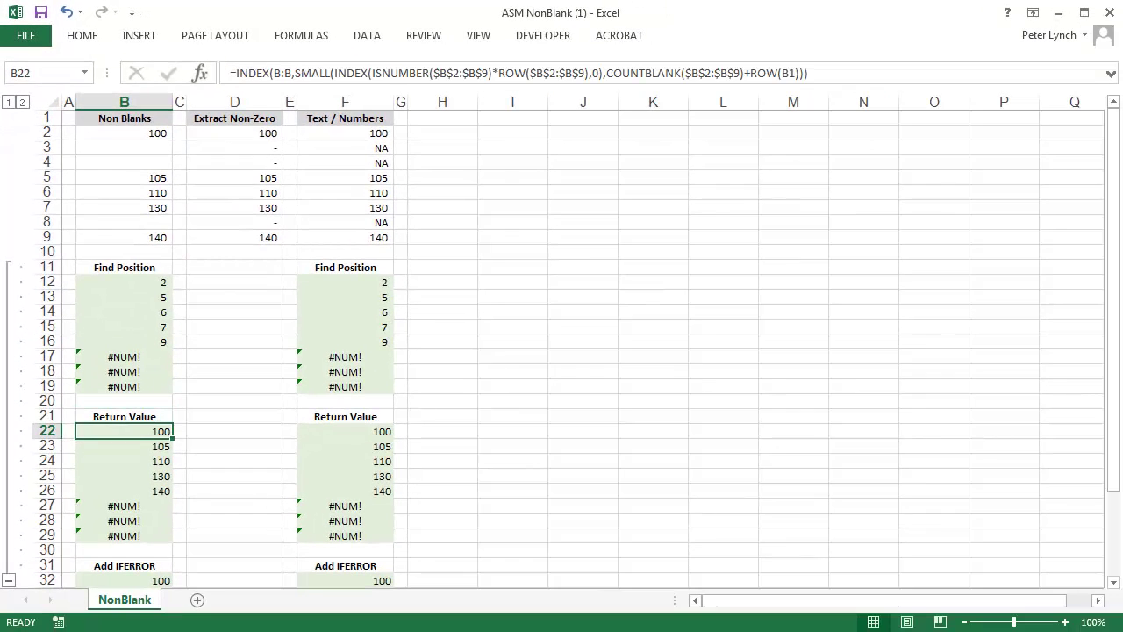
key("F2")
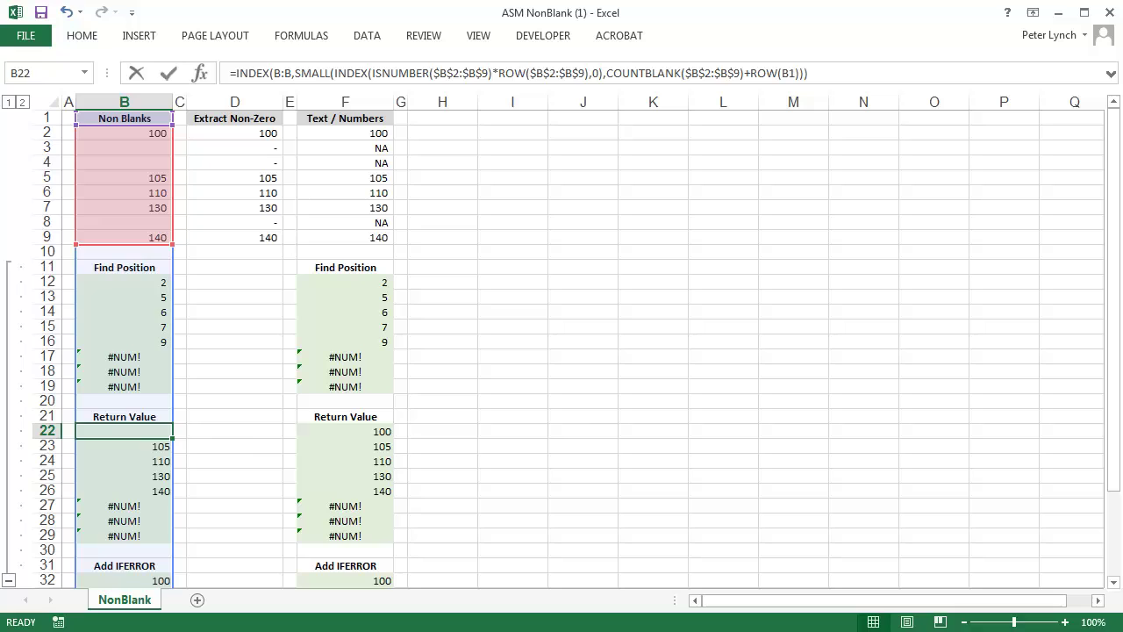
key("Left")
key("Left")
key("Left")
key("Left")
key("Left")
key("Left")
key("Left")
key("Left")
key("Left")
key("Left")
key("Left")
key("Left")
key("Left")
key("Left")
key("Left")
key("Left")
key("Left")
key("Left")
key("Left")
key("Left")
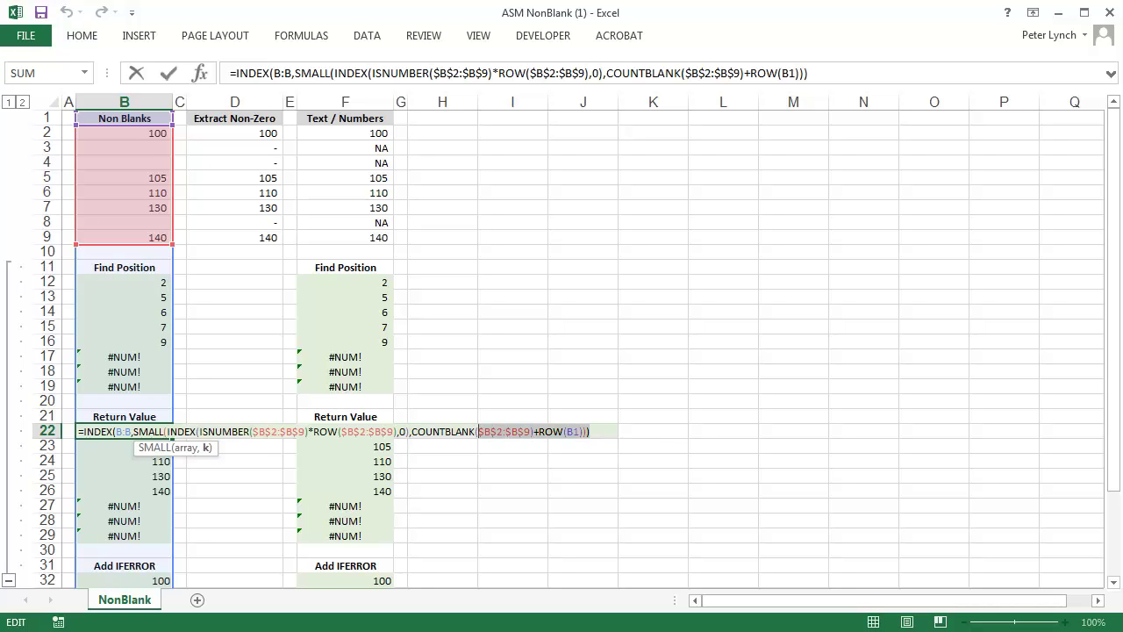
left_click_drag(279, 431, 133, 431)
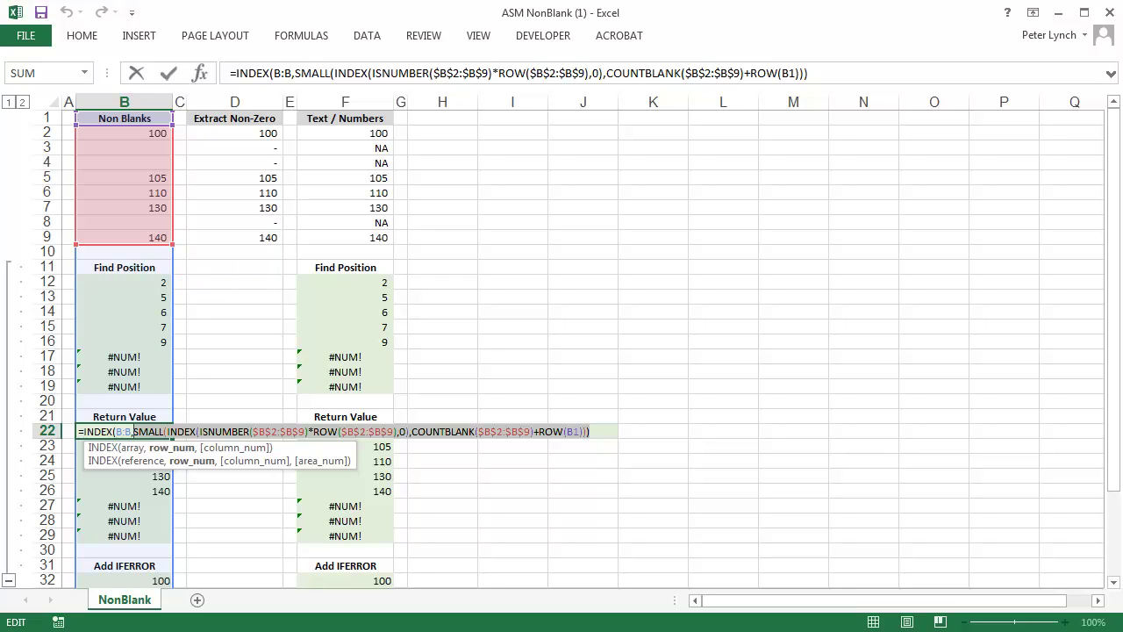
key("ctrl+Return")
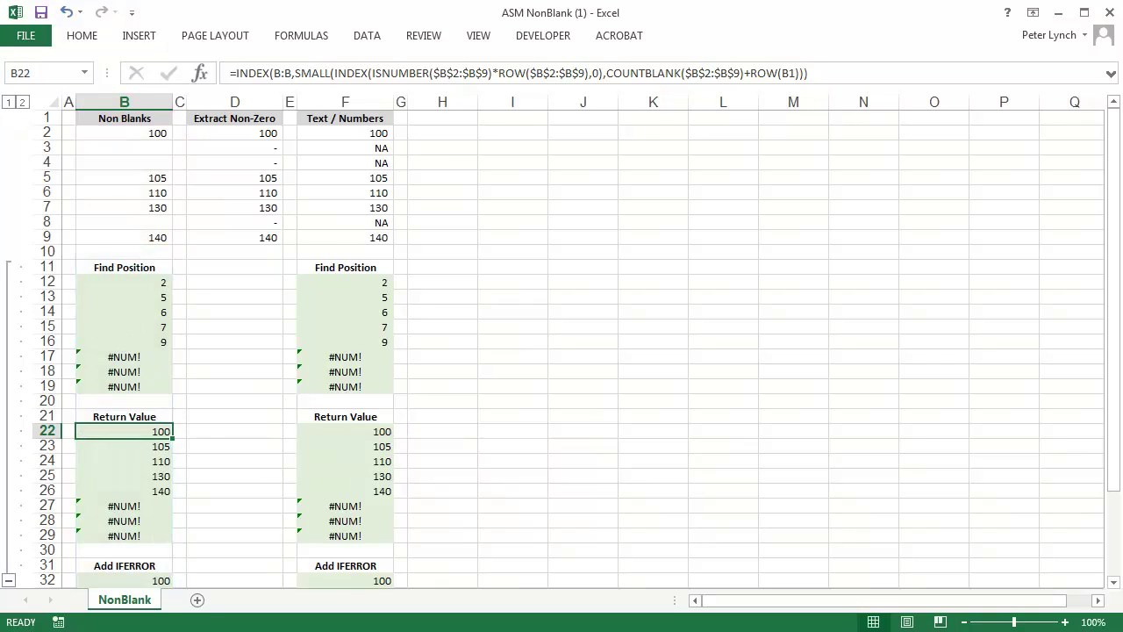
Examine the value argument of the IFERROR formula in Add IFERROR cell B32, going back to its start.
key("ctrl+Down")
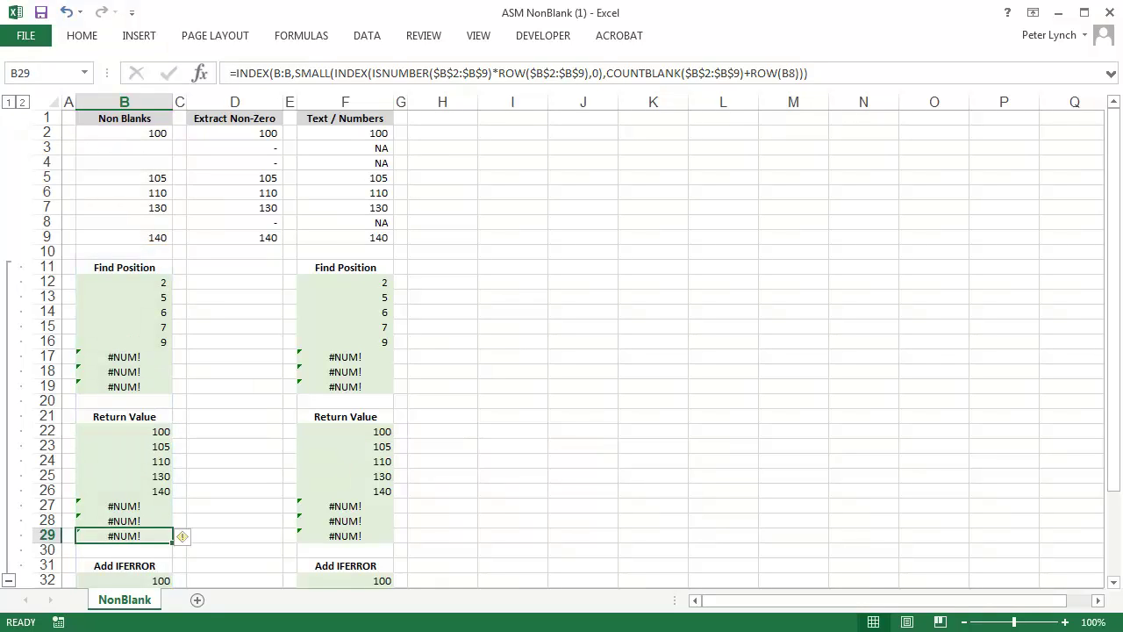
key("ctrl+Down")
key("Down")
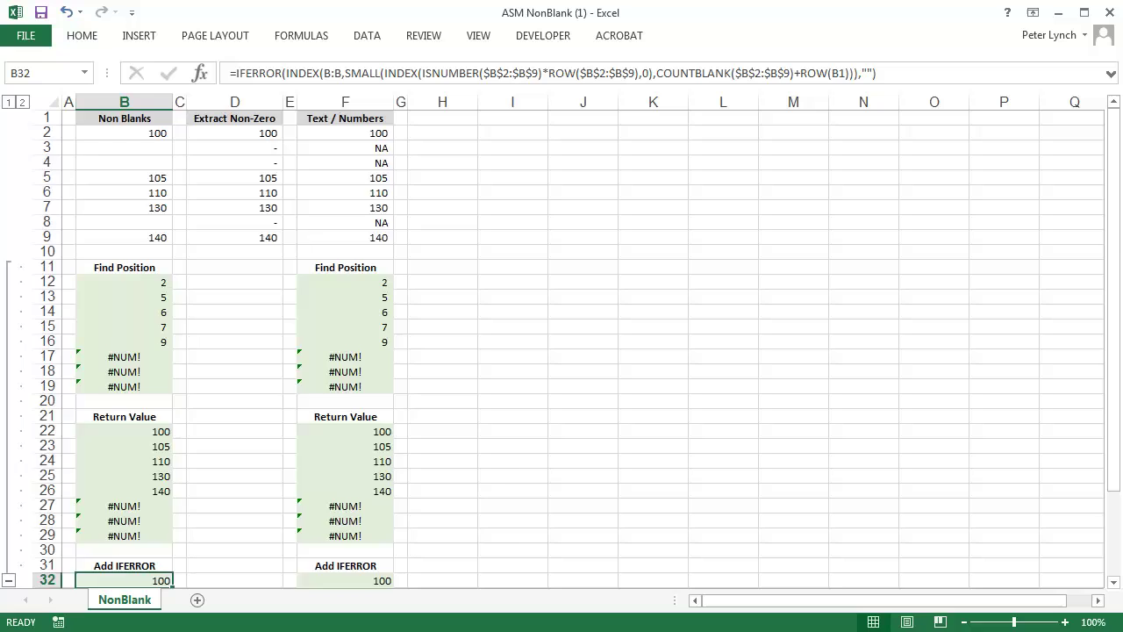
scroll(562, 351, "down", 5)
key("F2")
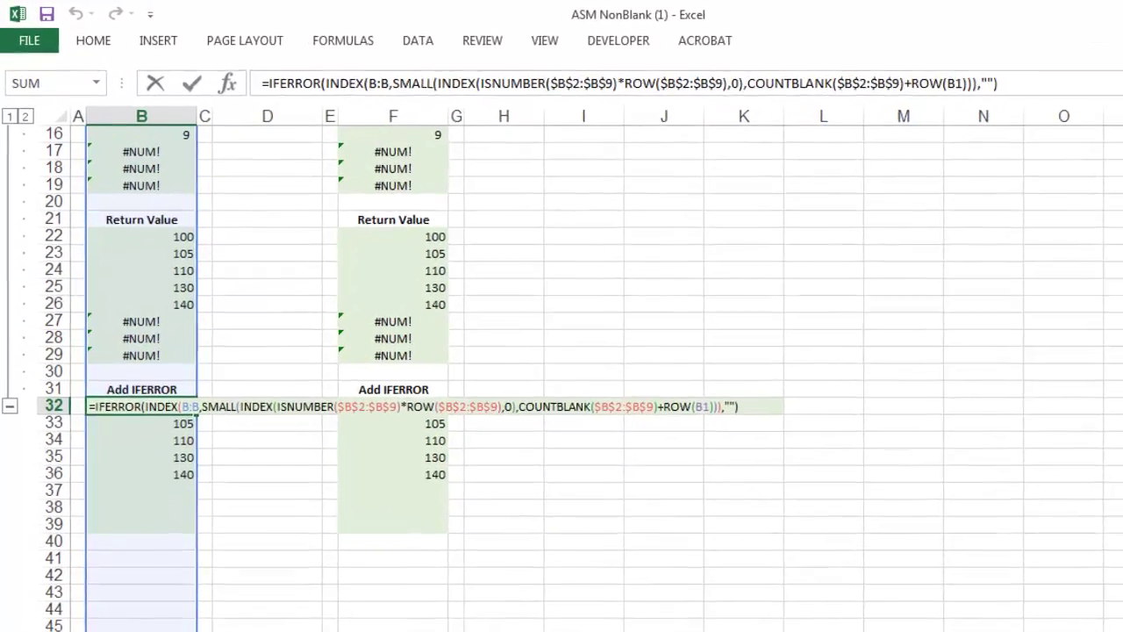
left_click(636, 357)
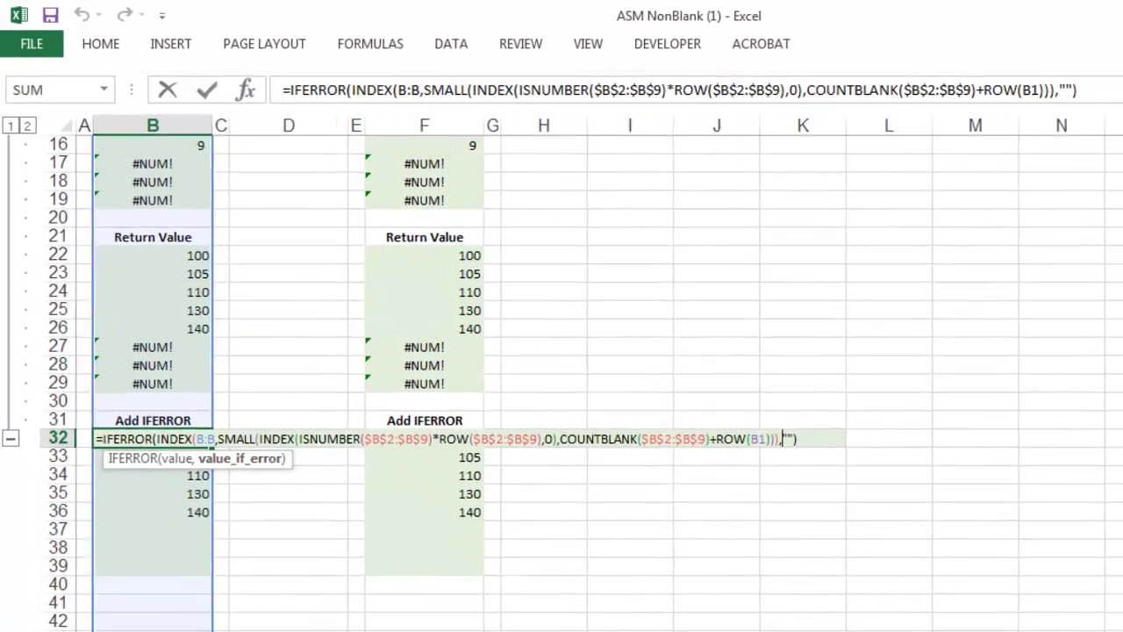
key("ctrl+Left")
key("ctrl+Left")
key("ctrl+Left")
key("ctrl+Left")
key("ctrl+Left")
key("ctrl+Left")
key("ctrl+Left")
key("ctrl+Left")
key("ctrl+Left")
key("ctrl+Left")
key("ctrl+Left")
key("ctrl+Left")
key("ctrl+Left")
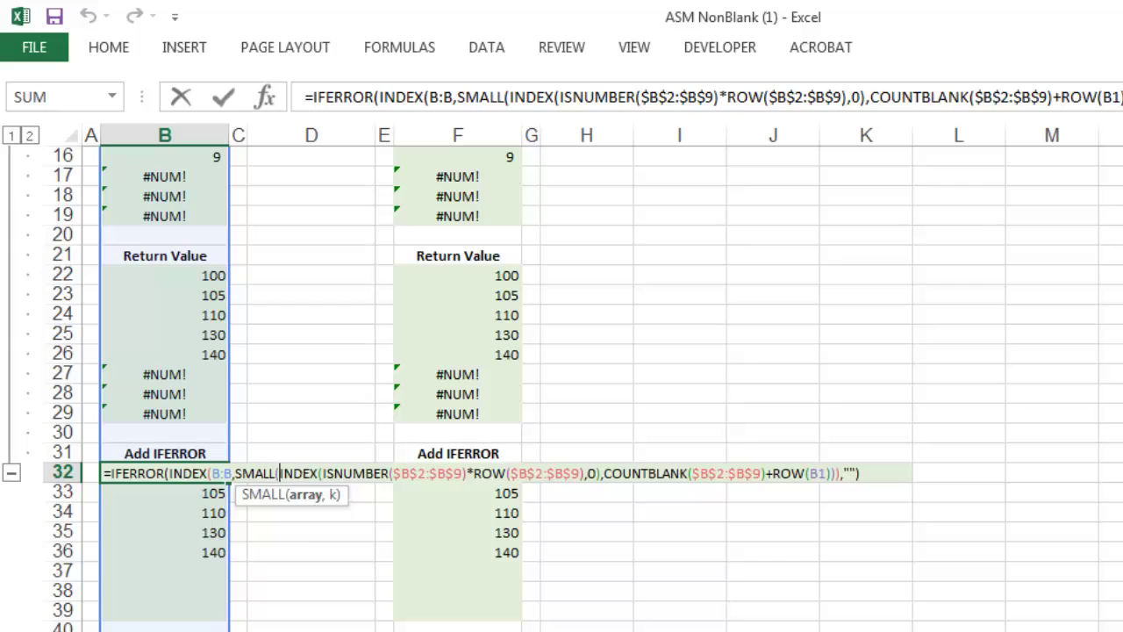
key("ctrl+Left")
key("ctrl+Left")
key("ctrl+Left")
key("ctrl+Left")
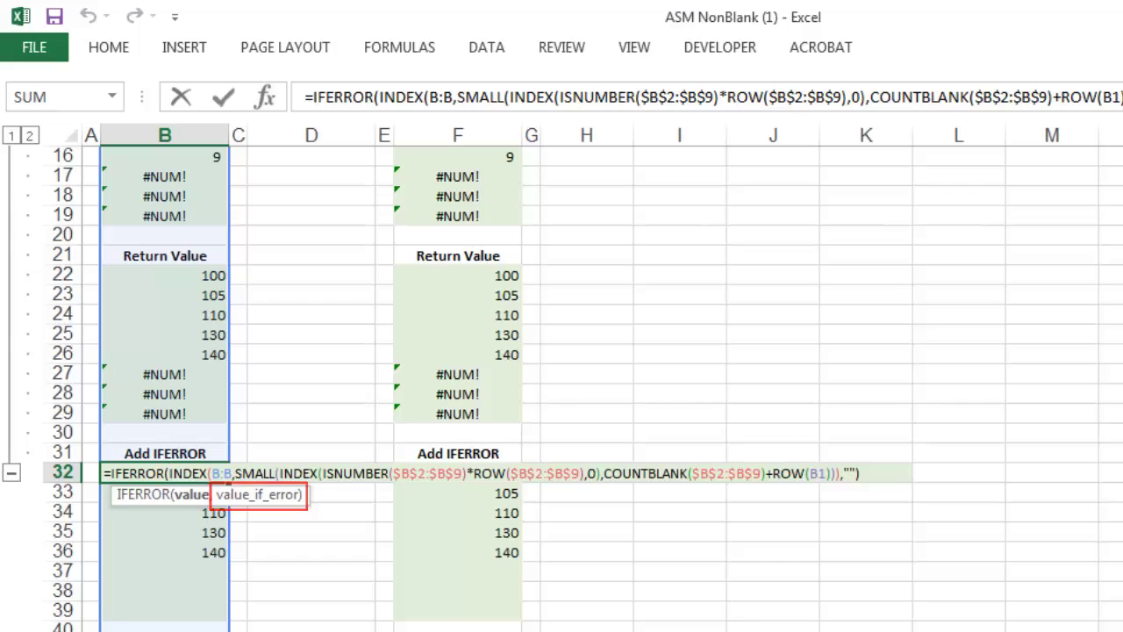
Examine the empty-text value_if_error argument of B32's IFERROR formula, and close the formula without changing it.
key("ctrl+Right")
key("ctrl+Right")
key("ctrl+Right")
key("ctrl+Right")
key("ctrl+Right")
key("ctrl+Right")
key("ctrl+Right")
key("ctrl+Right")
key("ctrl+Right")
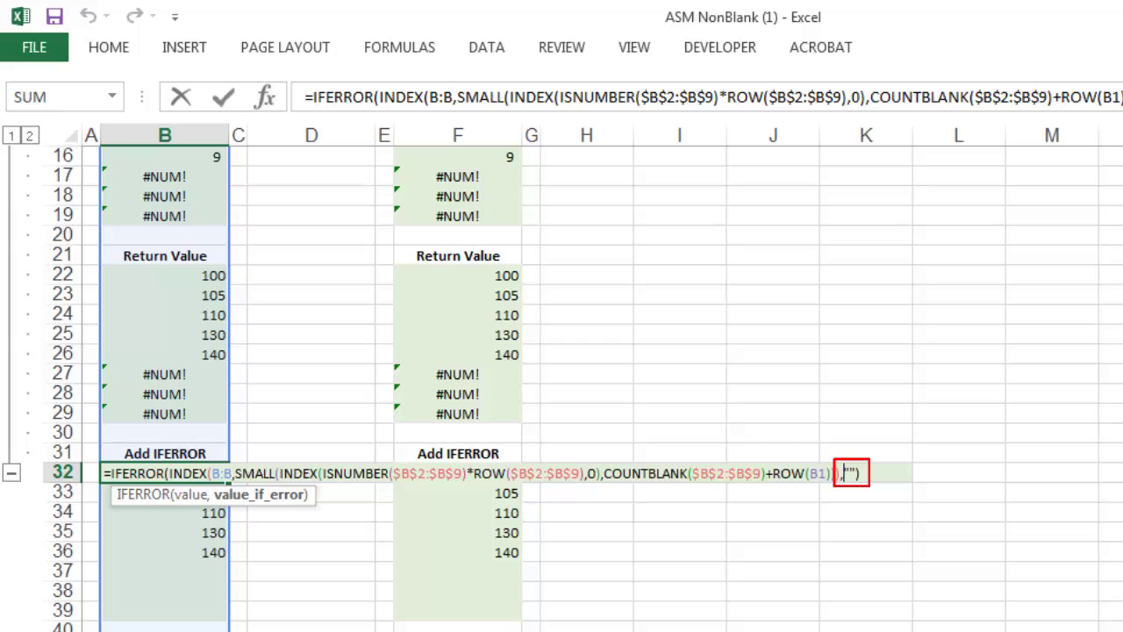
key("Return")
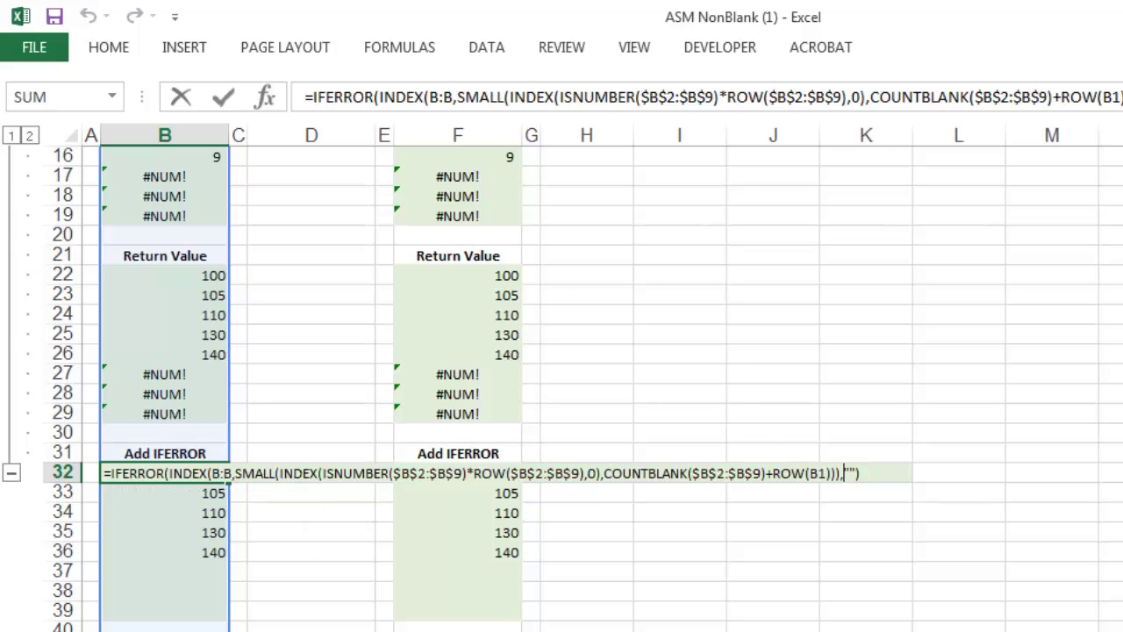
Collapse the grouped rows 11 to 31 and return to cell A1.
left_click(11, 473)
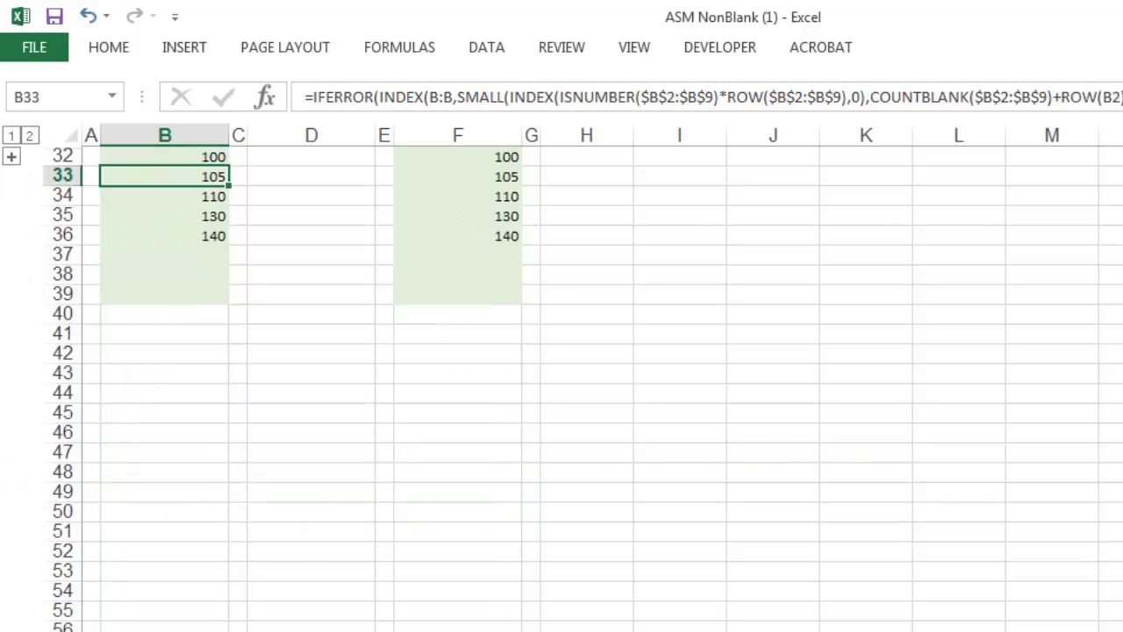
key("ctrl+Home")
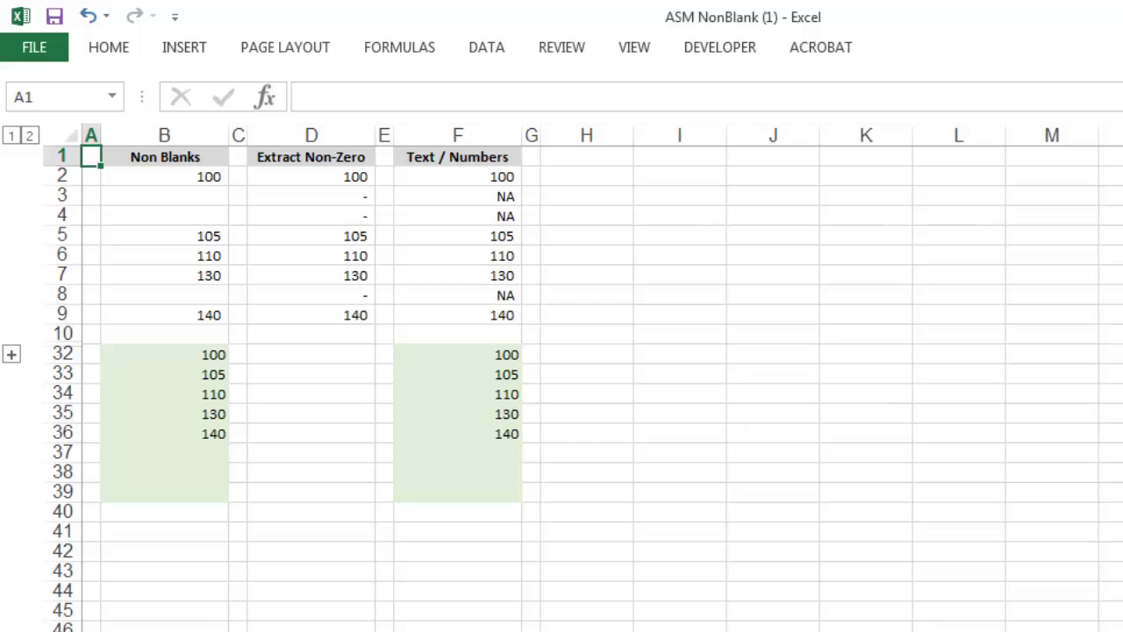
Examine the Extract Non-Zero value in D2 and the IF formula in Text / Numbers cell F2.
key("Down")
key("Right")
key("Right")
key("Right")
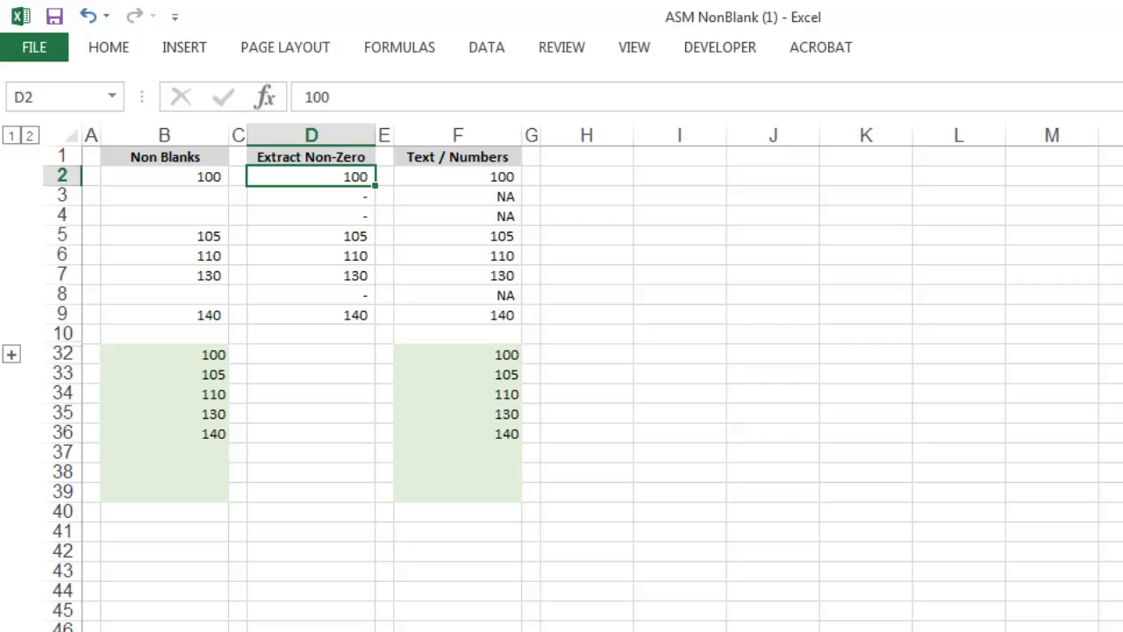
left_click(457, 177)
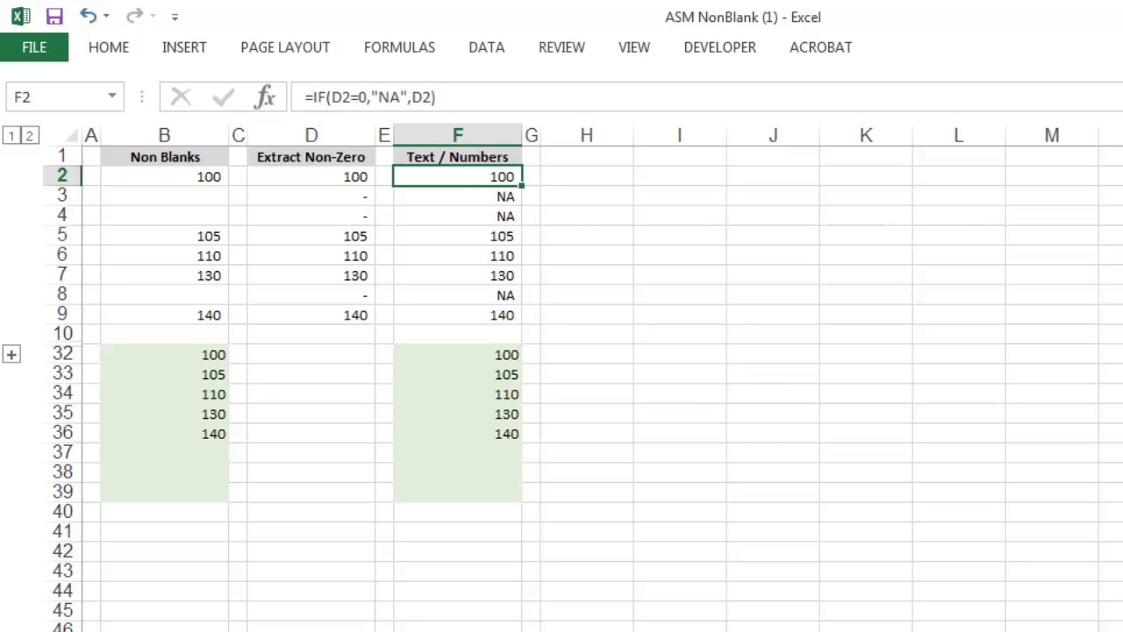
key("F2")
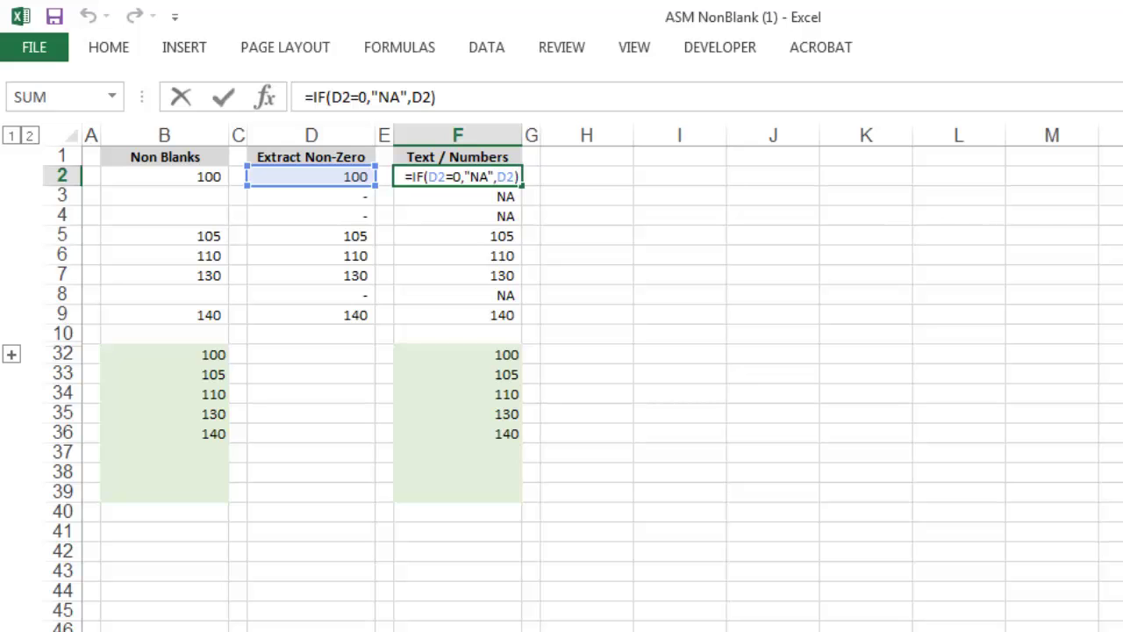
key("Return")
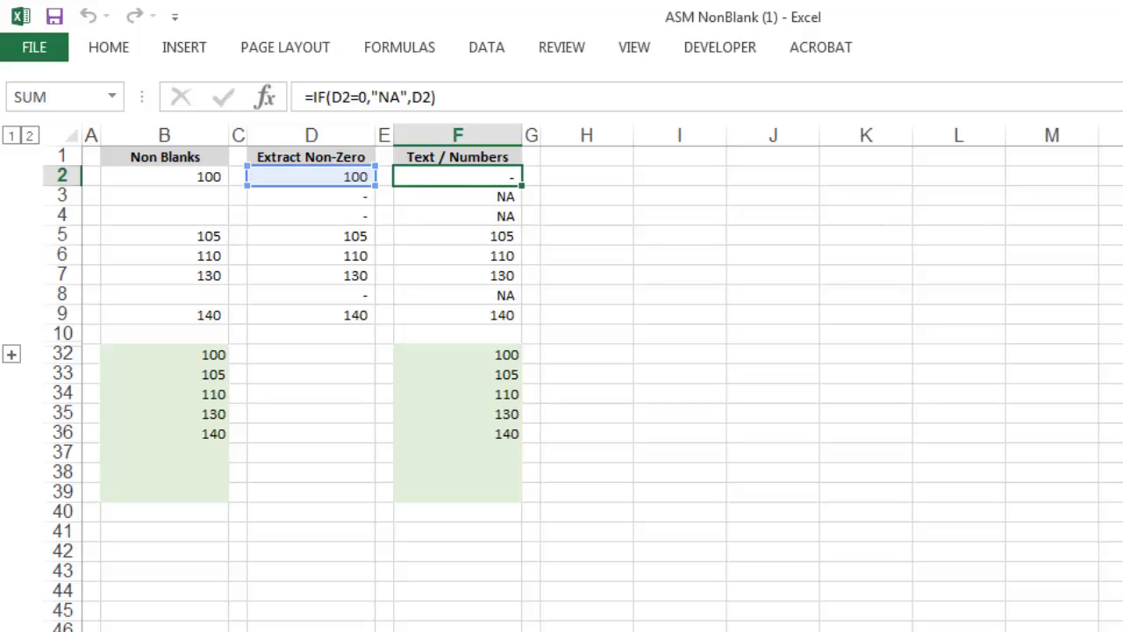
Examine the ISNONTEXT and COUNTIF version of the extraction formula in F32, leave it as is, and return to A1.
left_click(457, 355)
key("F2")
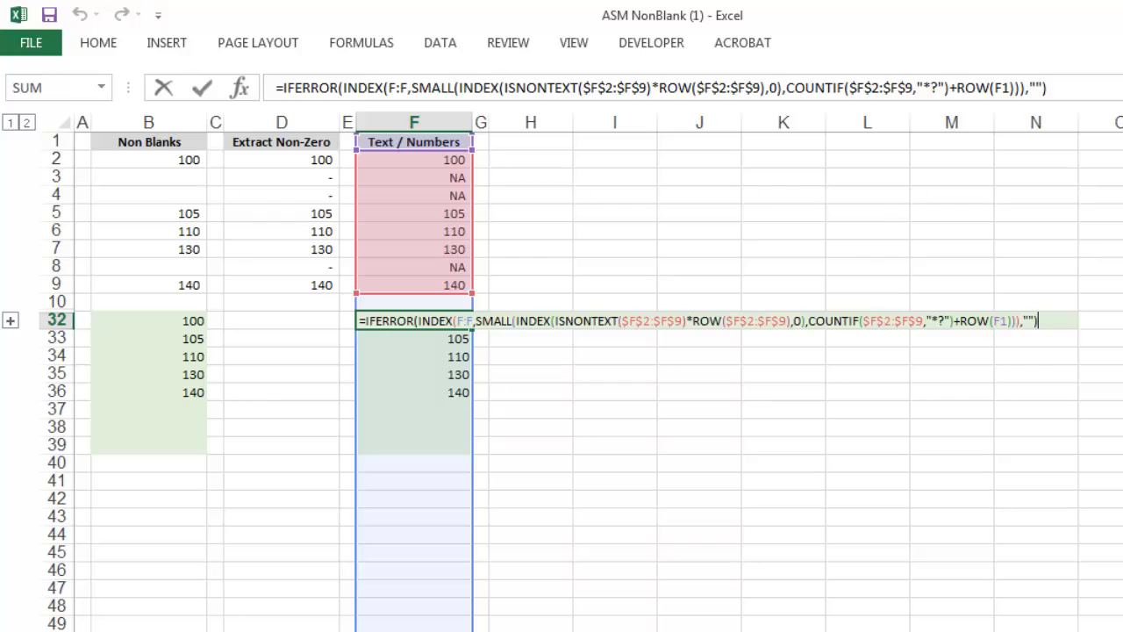
key("ctrl+Return")
key("ctrl+Home")
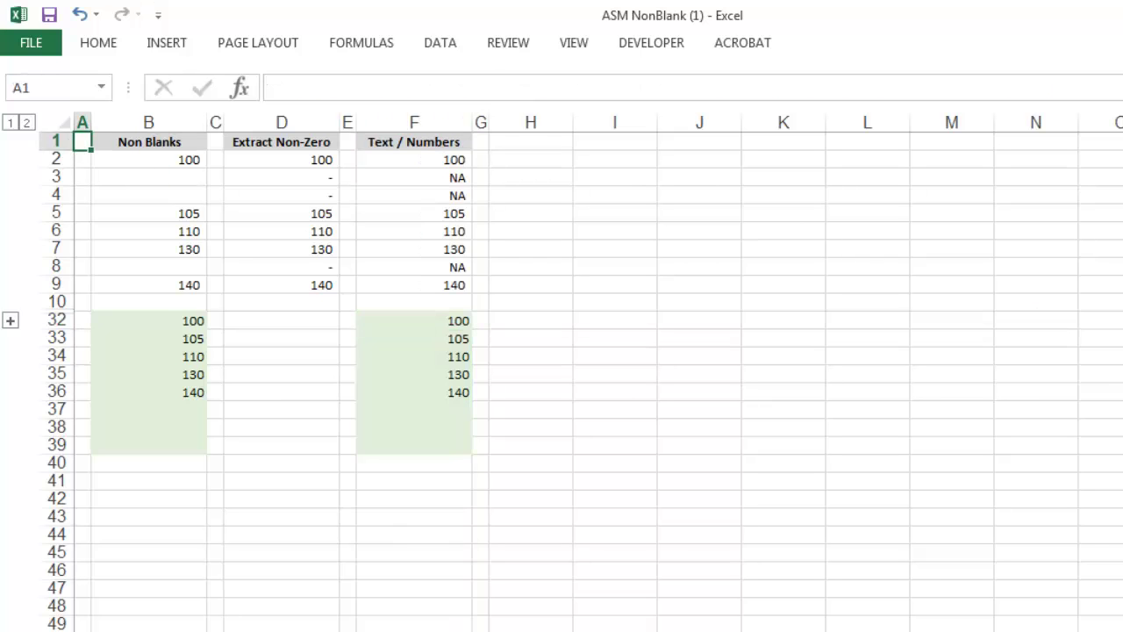